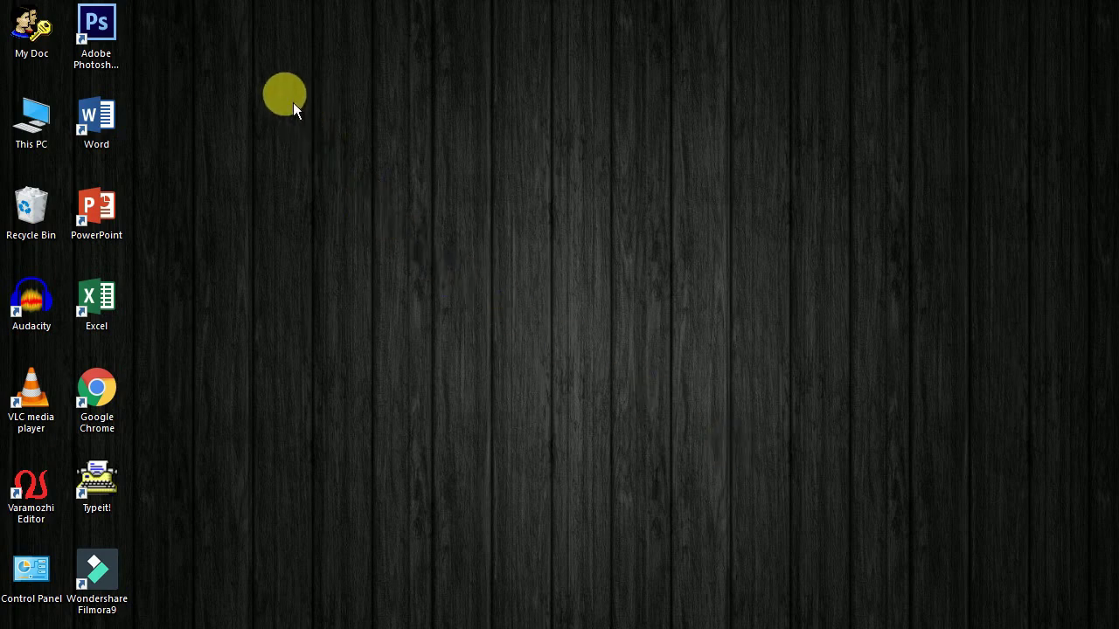
Launch Photoshop, create a new 3840 × 2160 YouTube-preset document, then minimize Photoshop
double_click(123, 40)
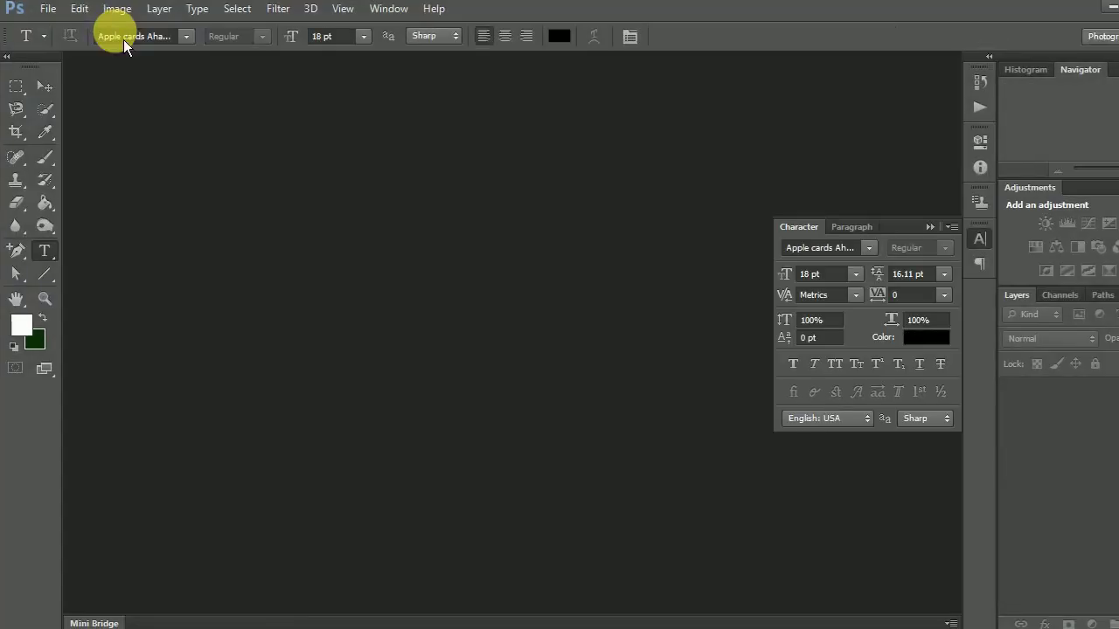
left_click(47, 8)
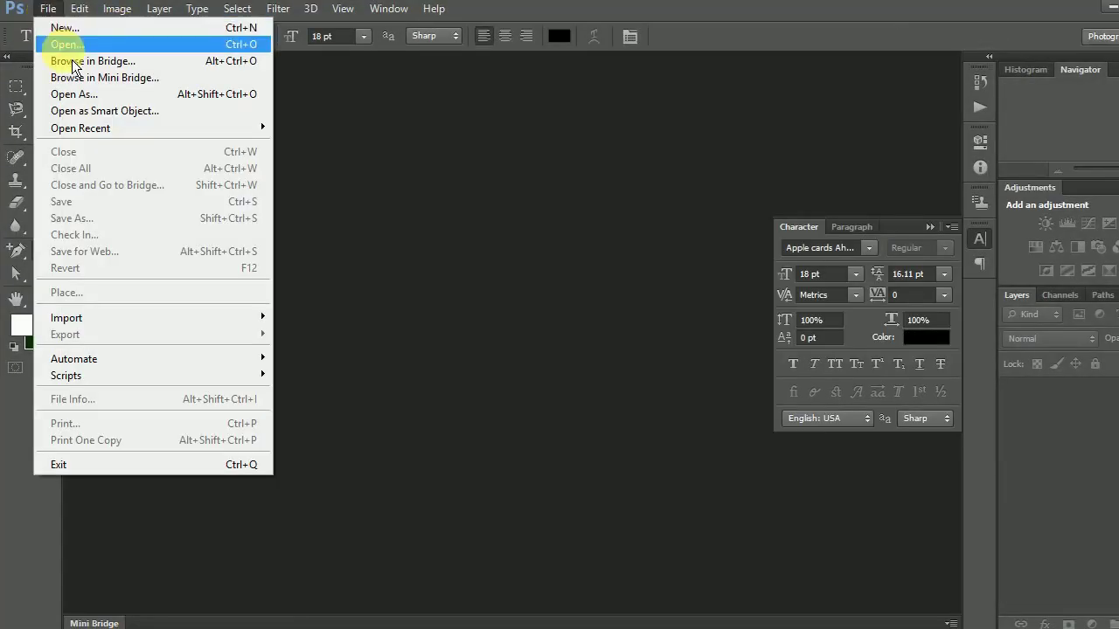
left_click(66, 27)
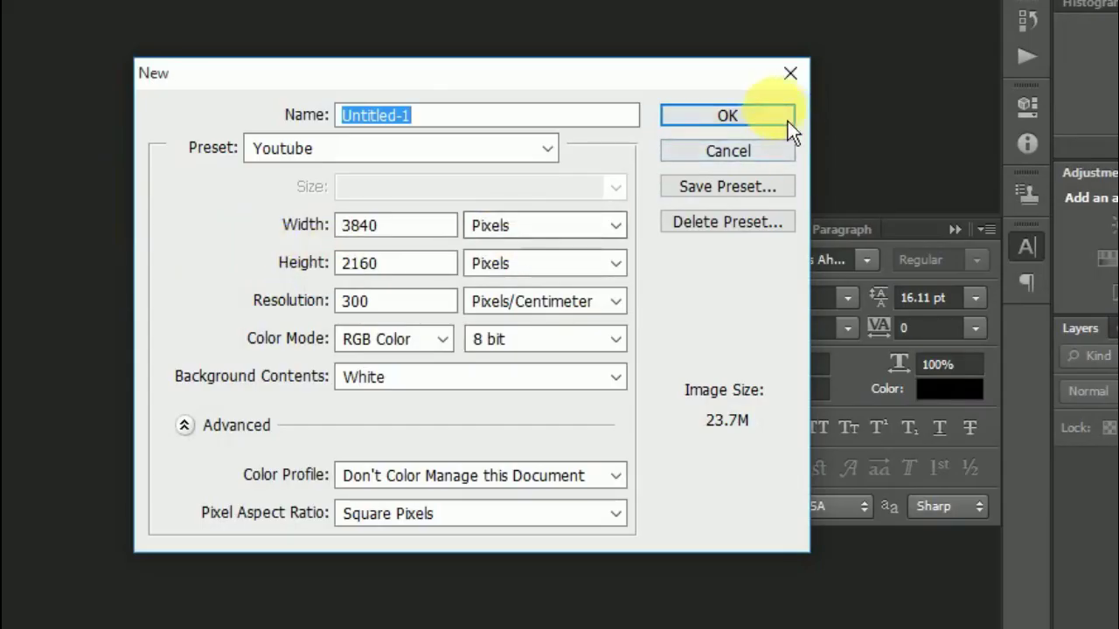
left_click(774, 124)
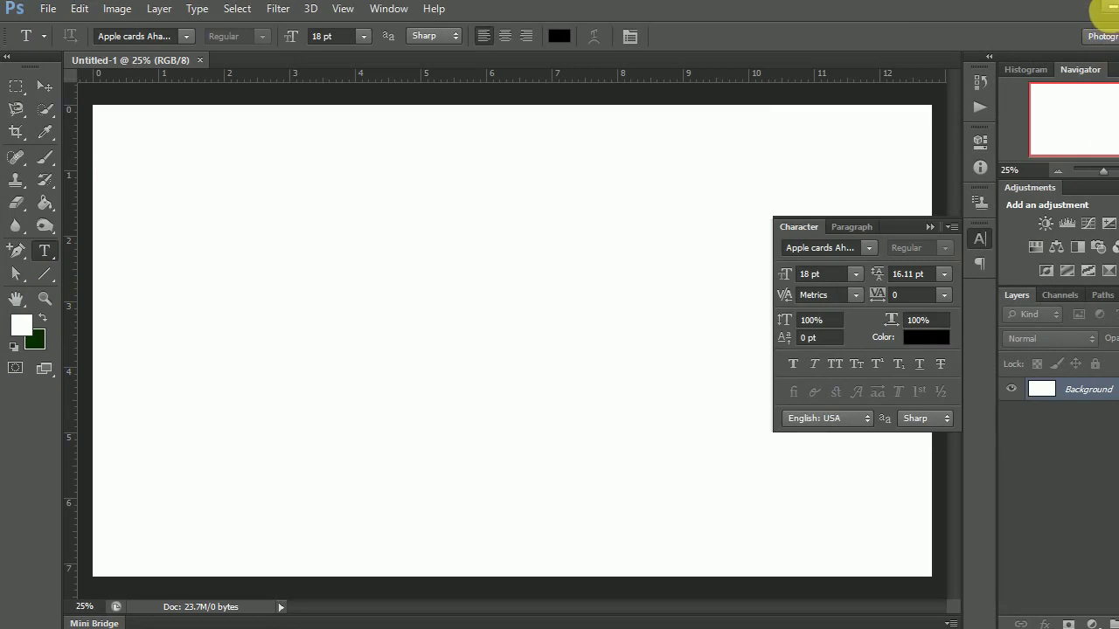
left_click(1106, 11)
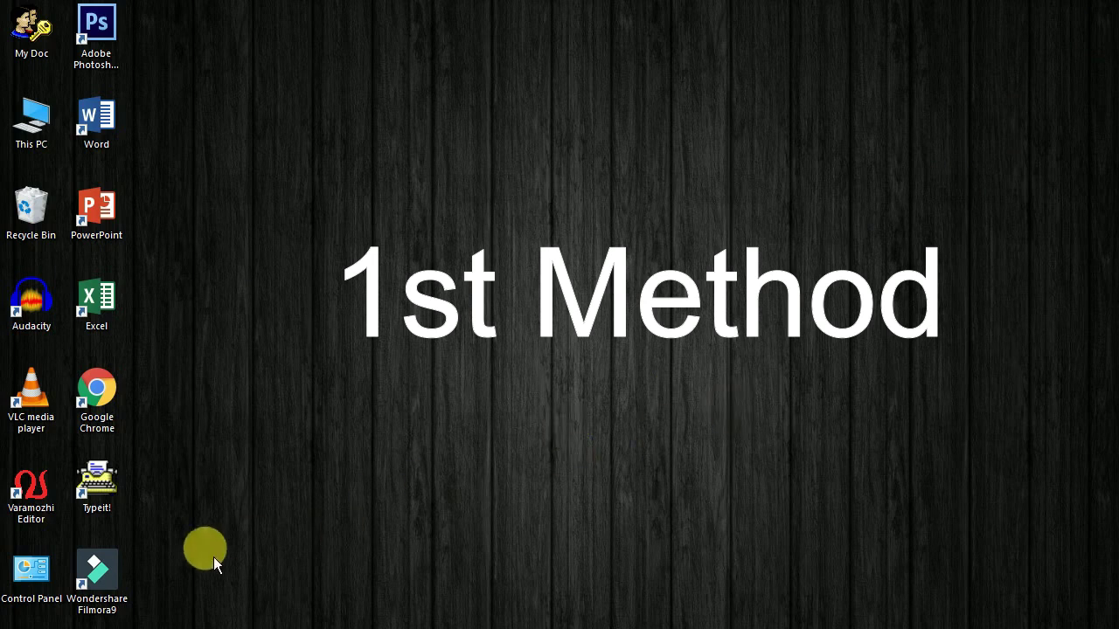
Launch Typeit!, browse its Format and Tools menus, and open Convert > Paste from's font encodings
double_click(116, 494)
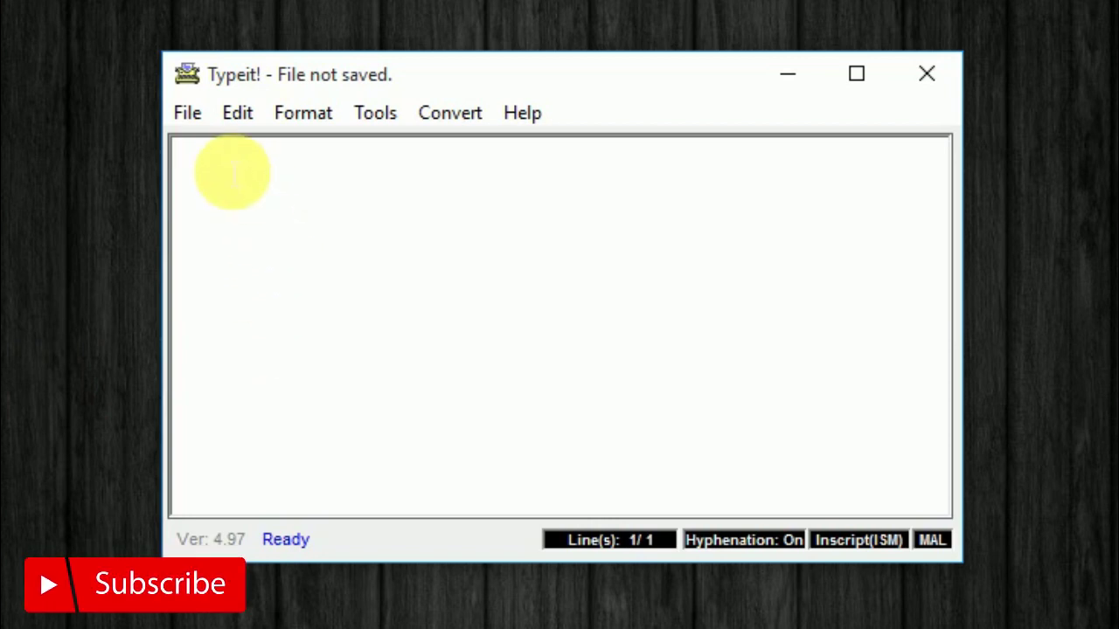
left_click(297, 114)
mouse_move(382, 124)
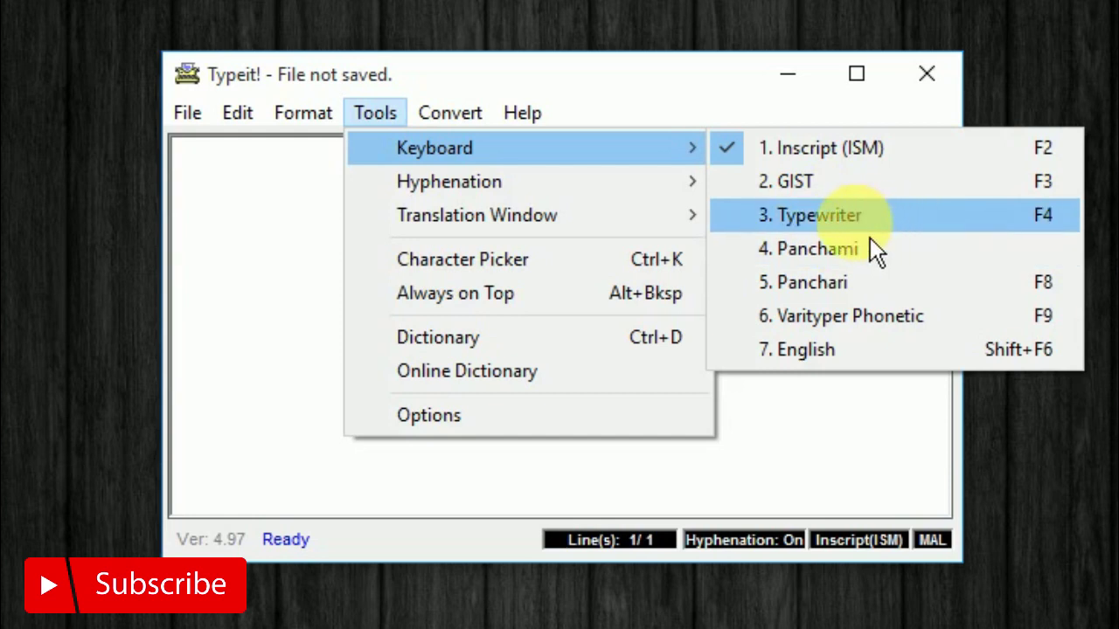
mouse_move(450, 112)
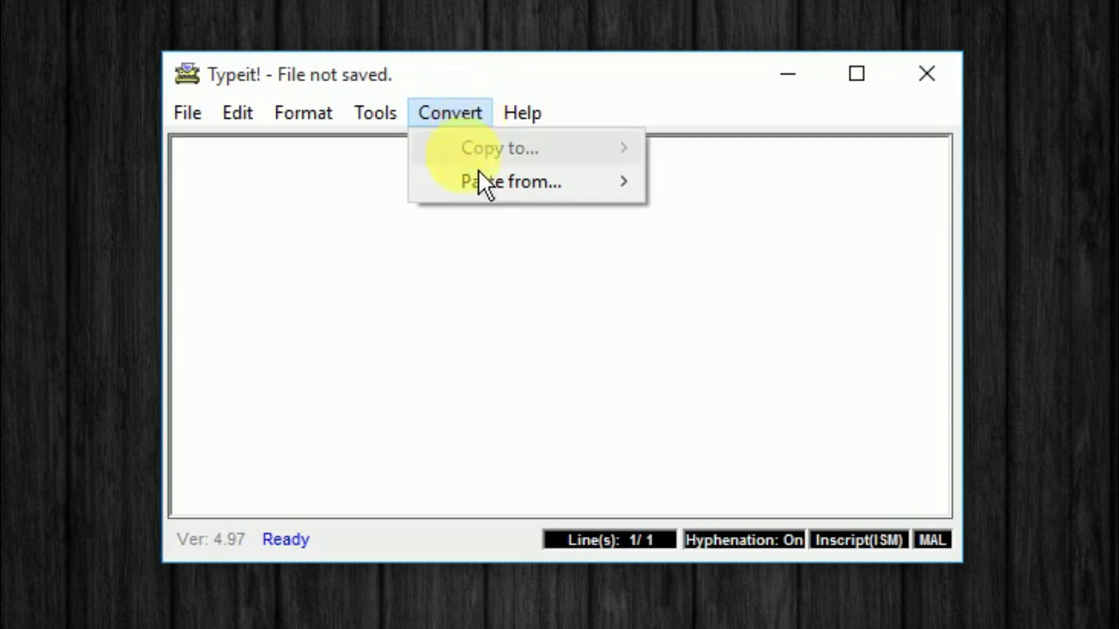
mouse_move(478, 194)
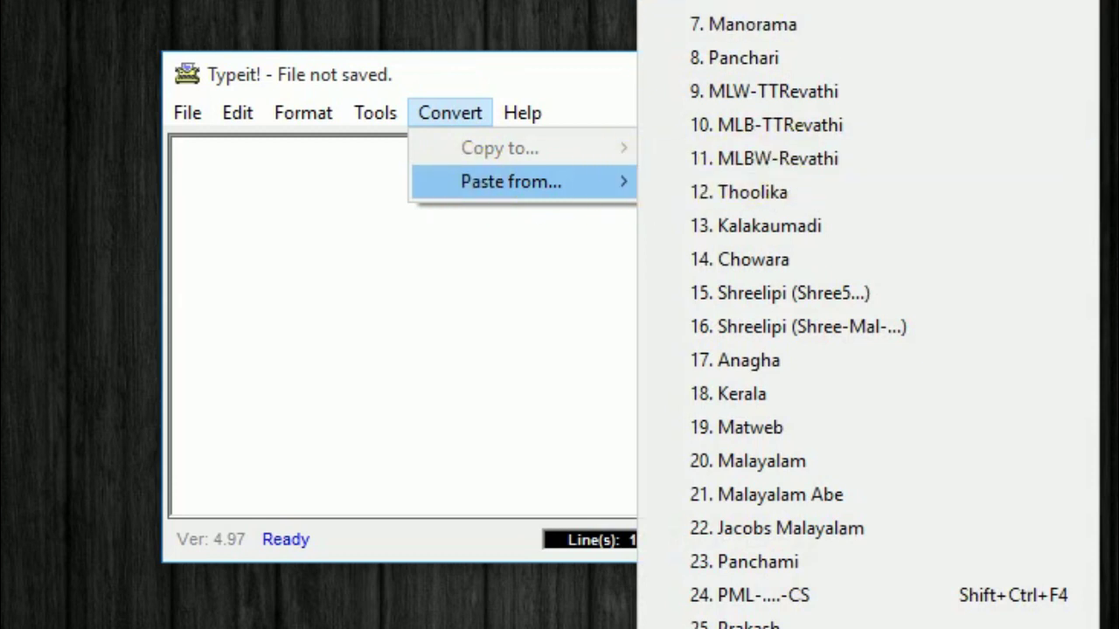
left_click(743, 25)
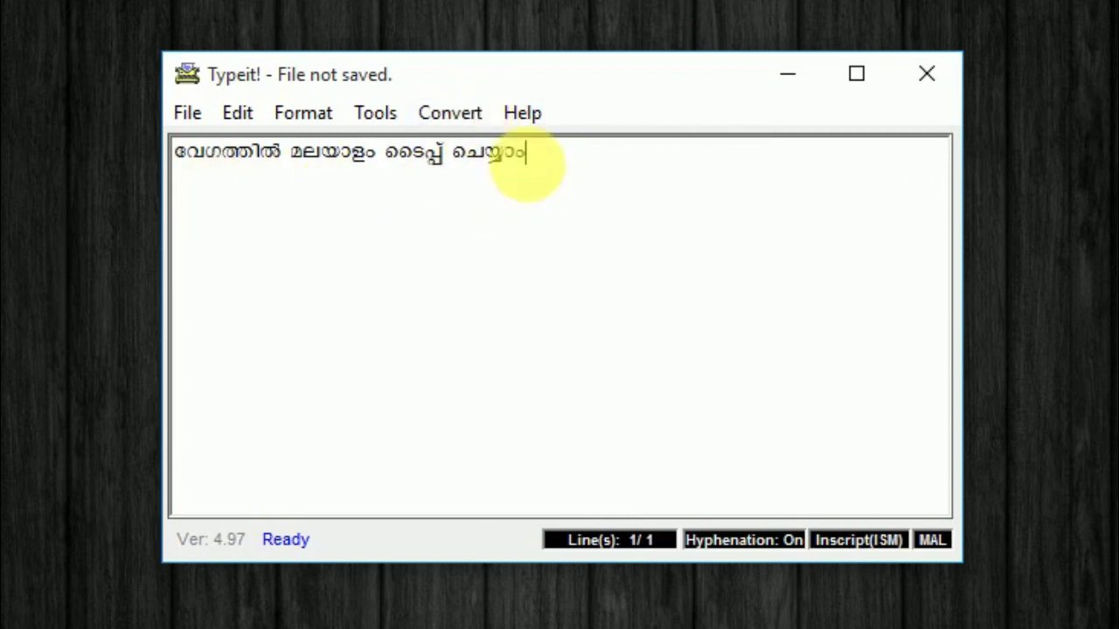
Copy the selected Malayalam line to the clipboard as Unicode text
left_click_drag(560, 170, 155, 180)
left_click(454, 118)
mouse_move(484, 151)
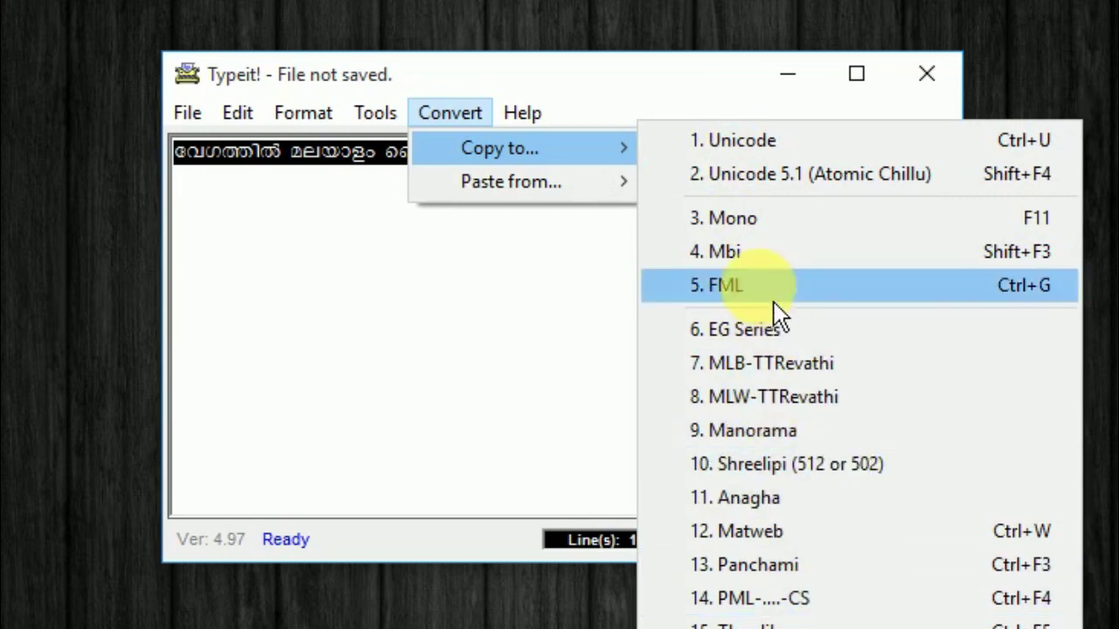
left_click(737, 159)
left_click(721, 419)
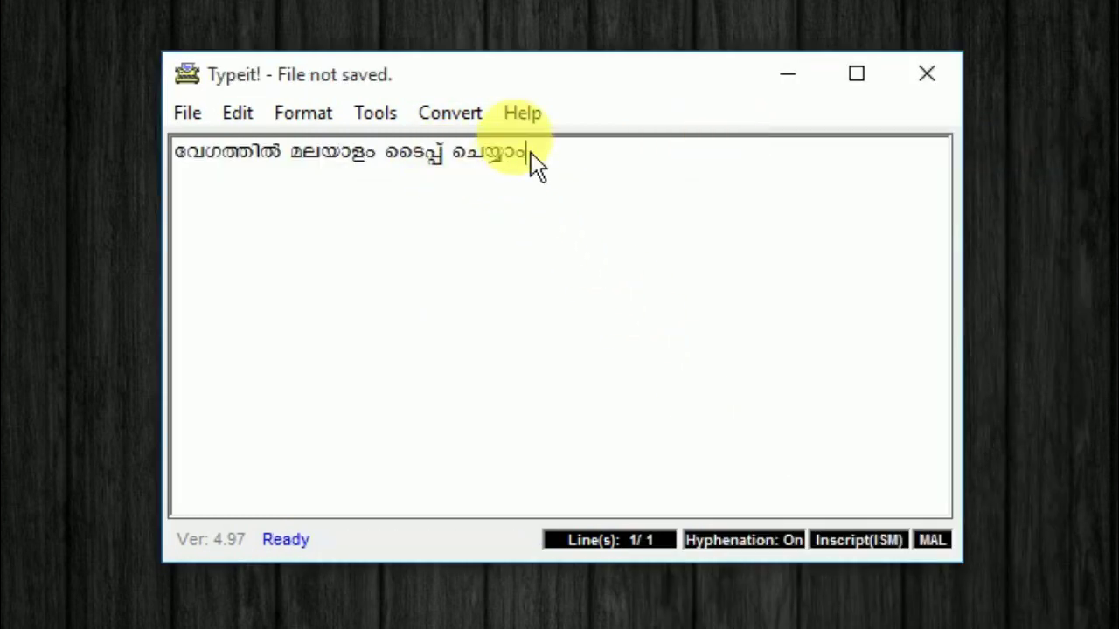
Keep the Inscript (ISM) keyboard layout selected in Tools > Keyboard
left_click(389, 118)
mouse_move(406, 162)
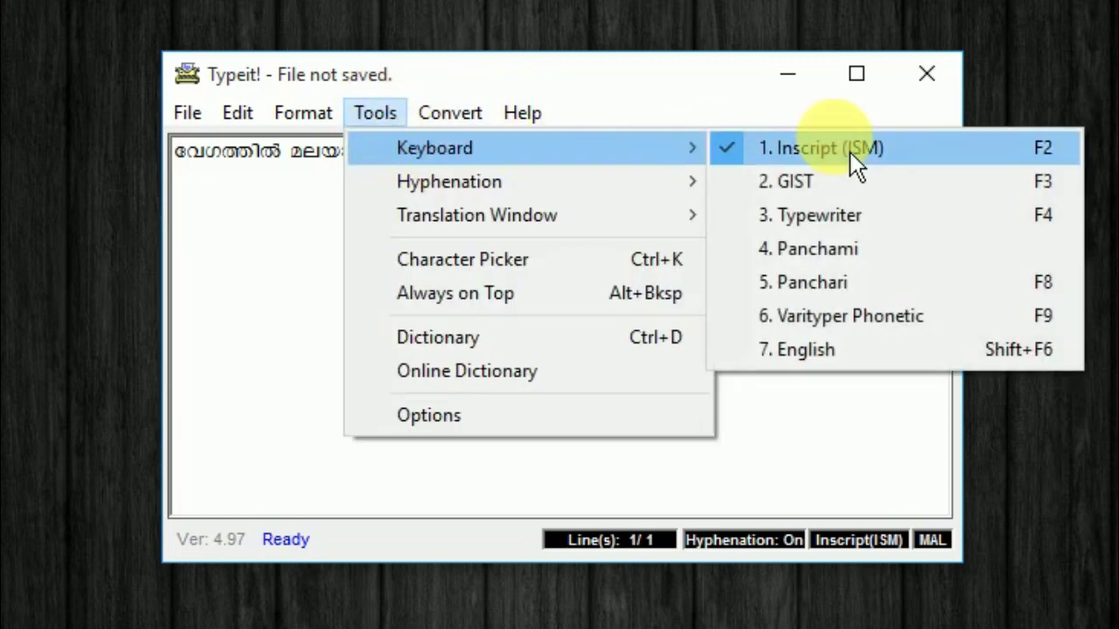
left_click(850, 152)
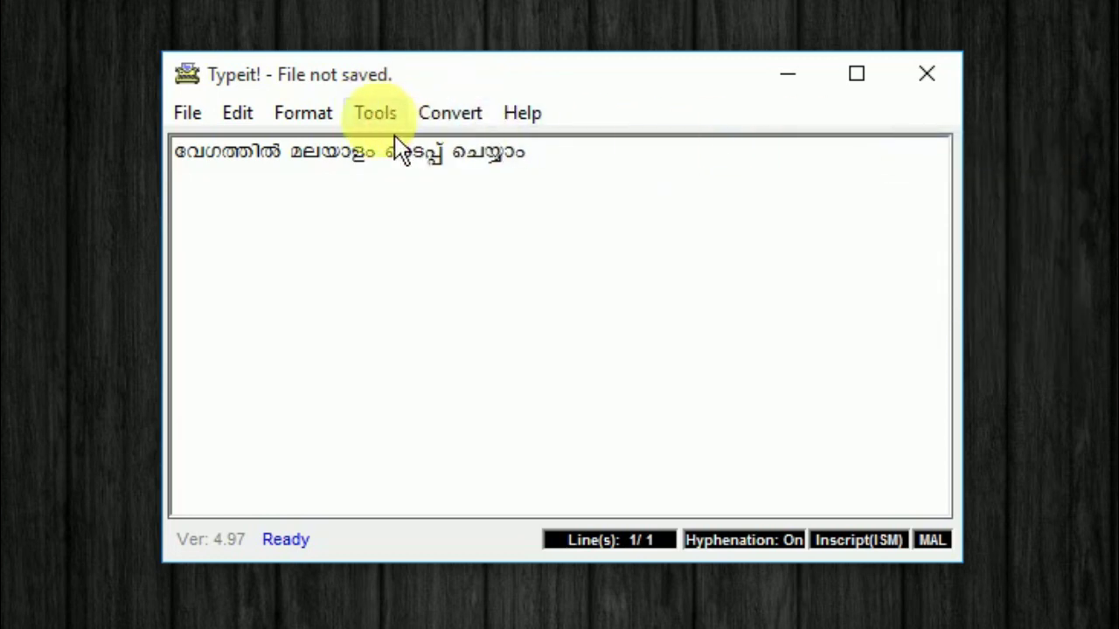
Display the Inscript (ISM) keyboard layout chart from Help > Keyboard Layouts
left_click(306, 118)
mouse_move(243, 131)
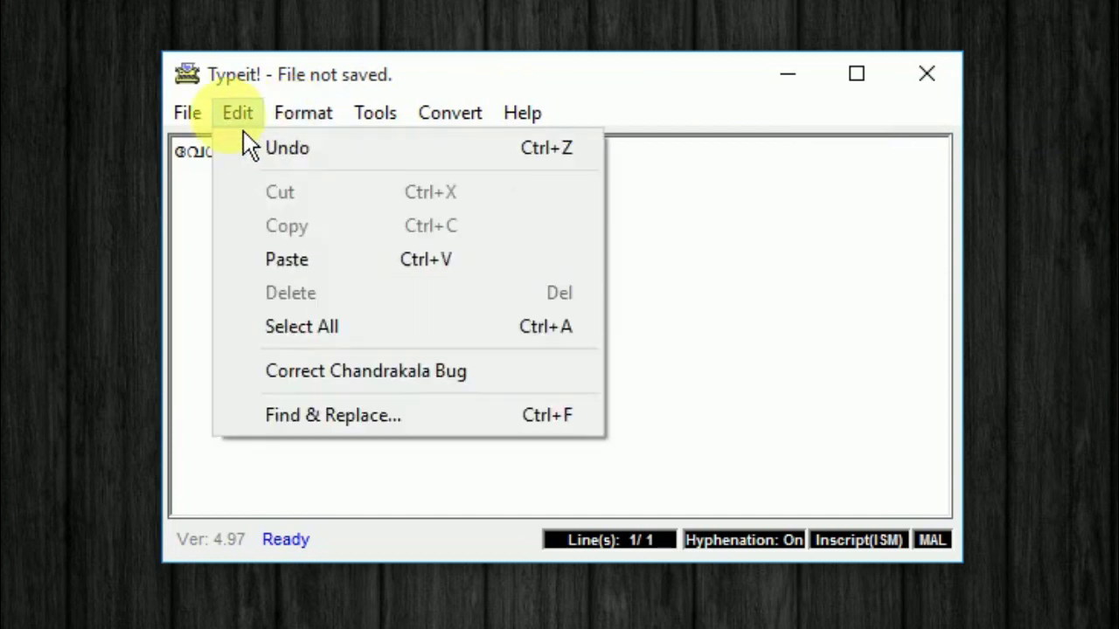
mouse_move(527, 131)
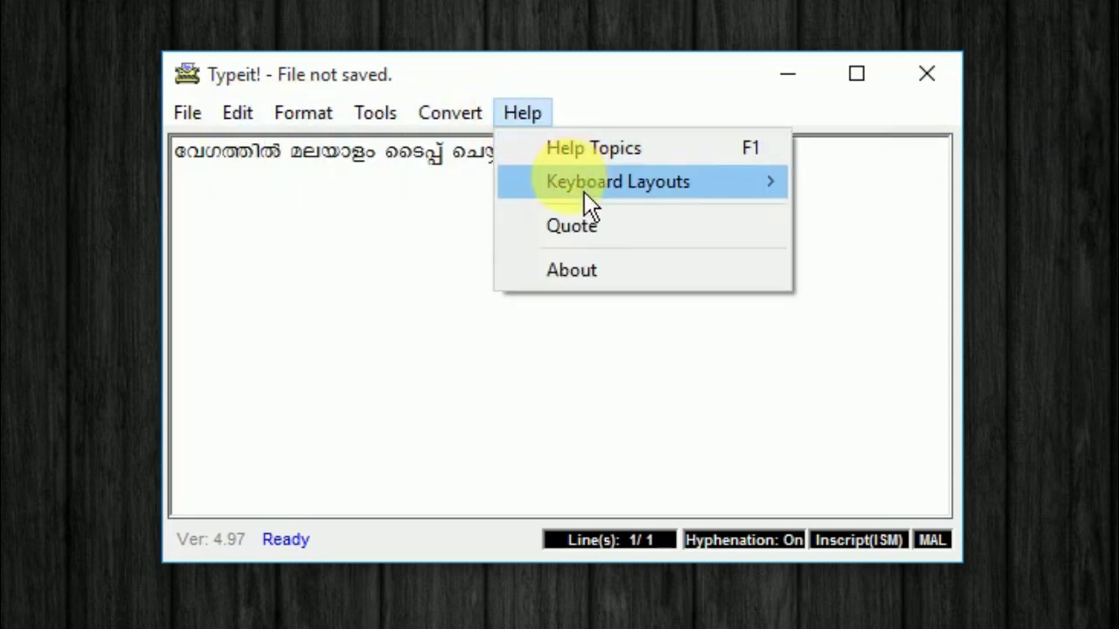
mouse_move(617, 194)
left_click(890, 188)
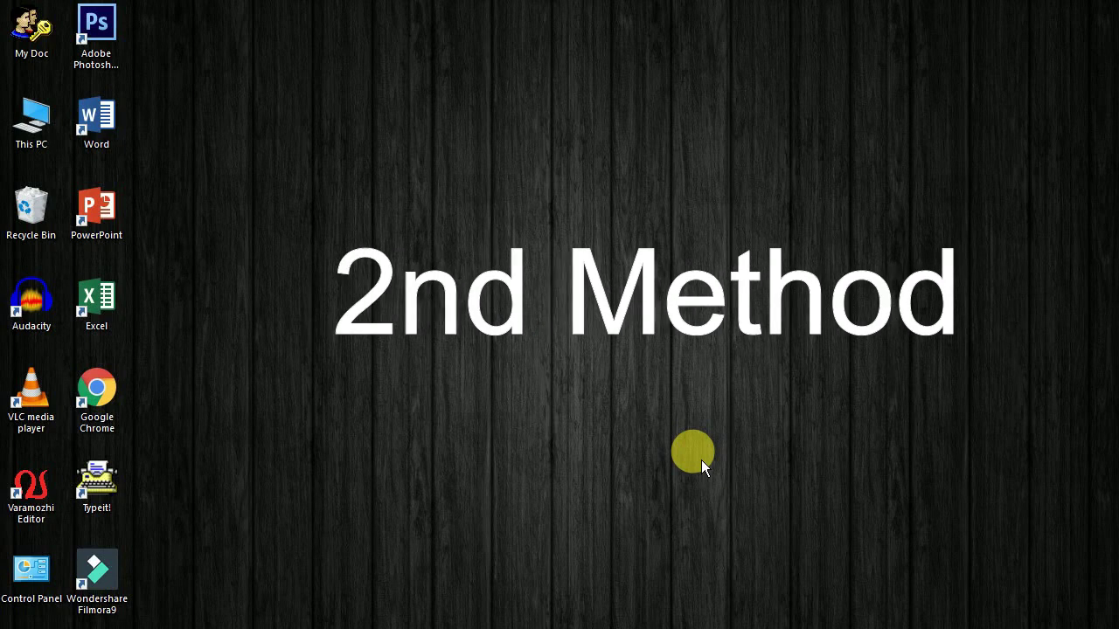
Launch Chrome maximized and go to kuttipencil.in by entering 'kuttipencil' in the address bar
double_click(117, 406)
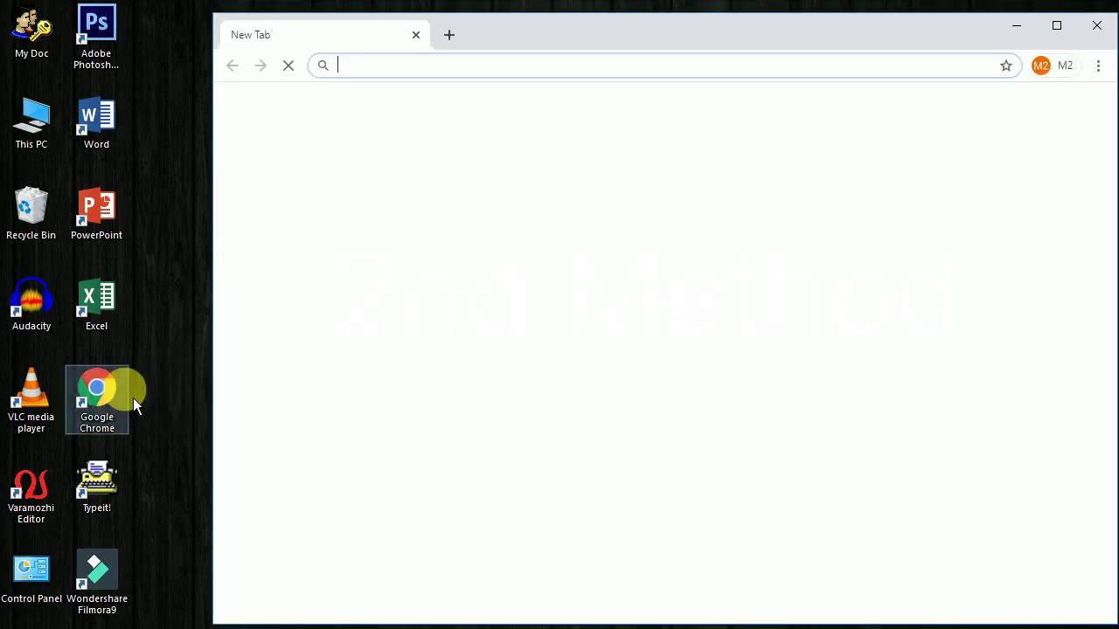
left_click(1056, 26)
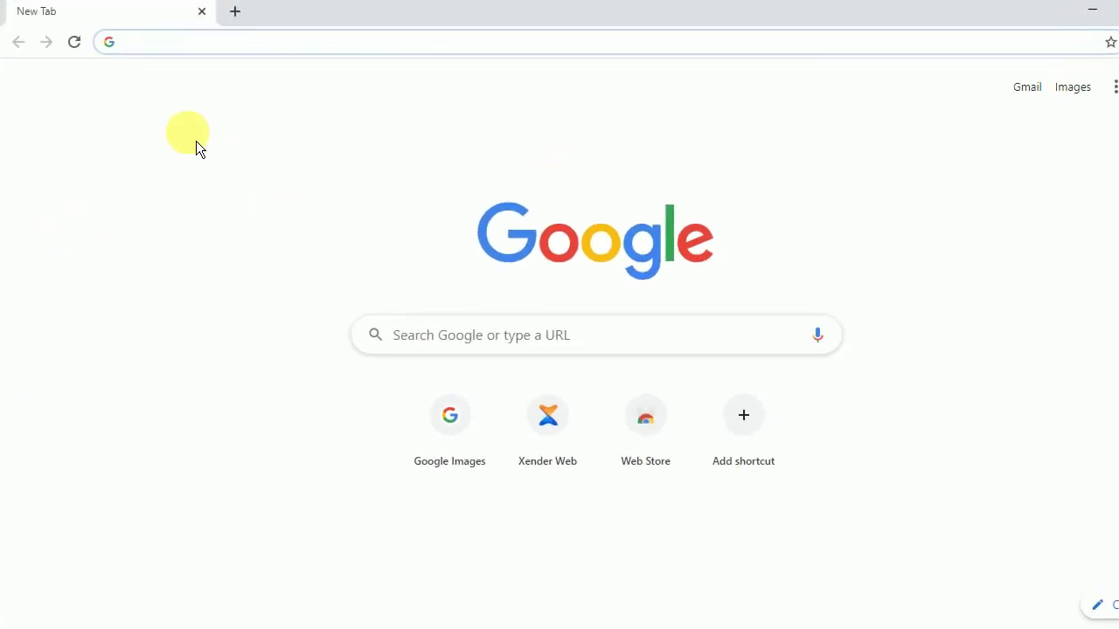
type("kutti")
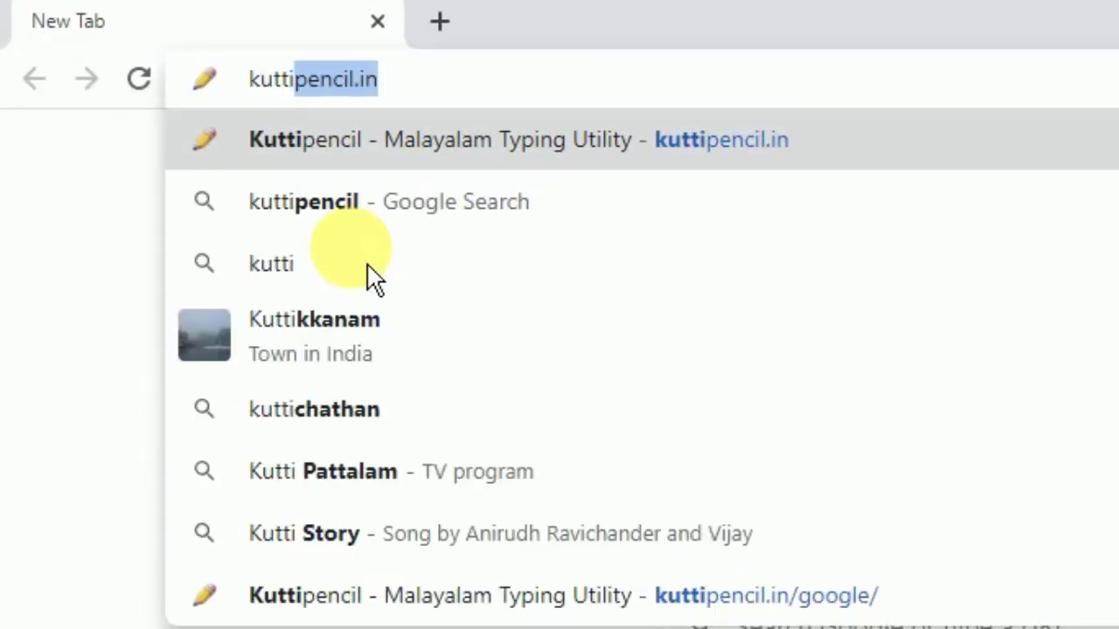
type("pen")
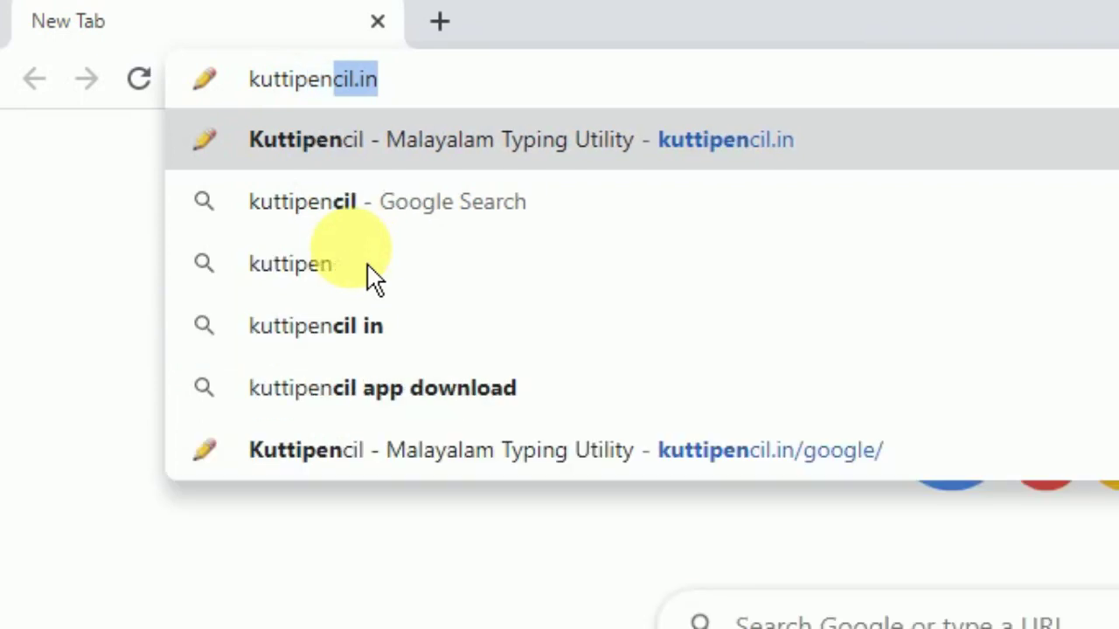
type("cil")
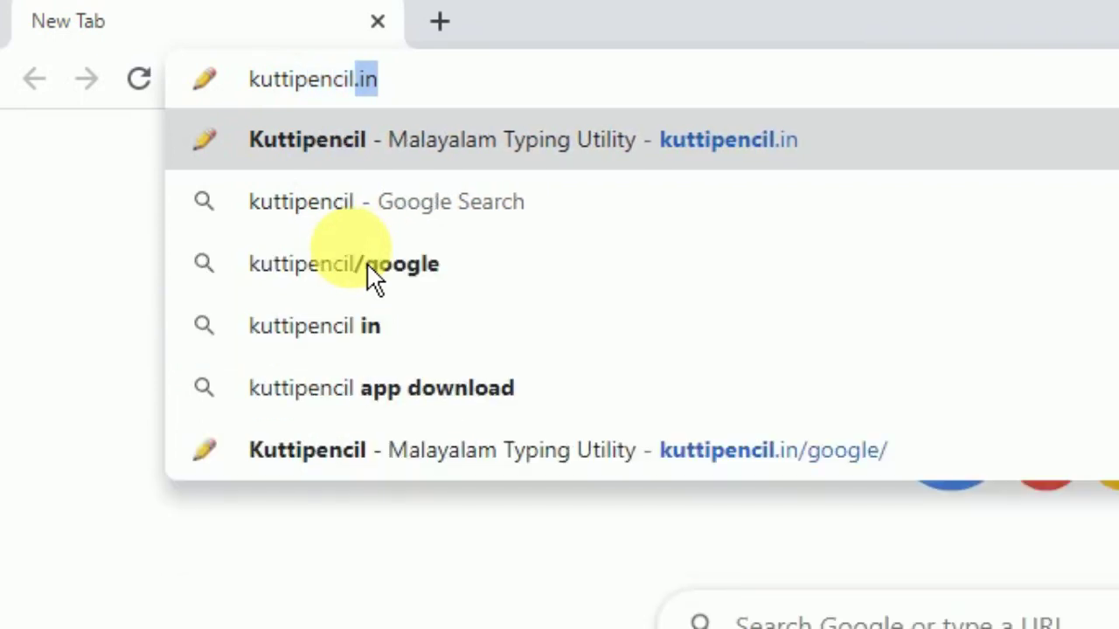
key("Return")
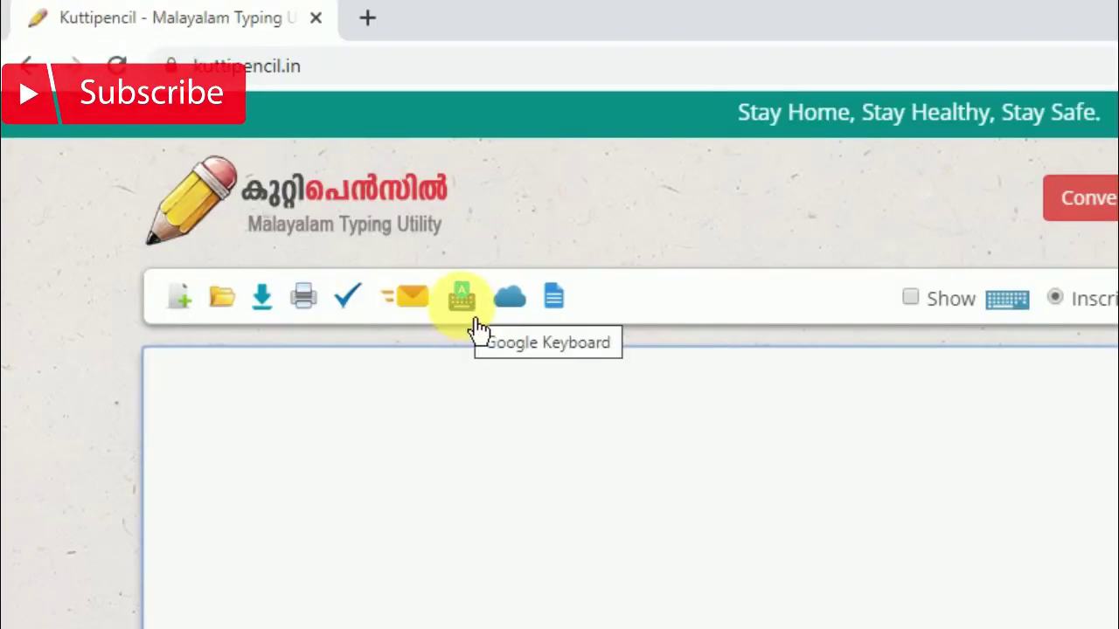
In the Google Keyboard editor, type വേഗത്തിൽ മലയാളം ടൈപ്പ് ചെയ്യാം in Manglish and select the line
left_click(477, 326)
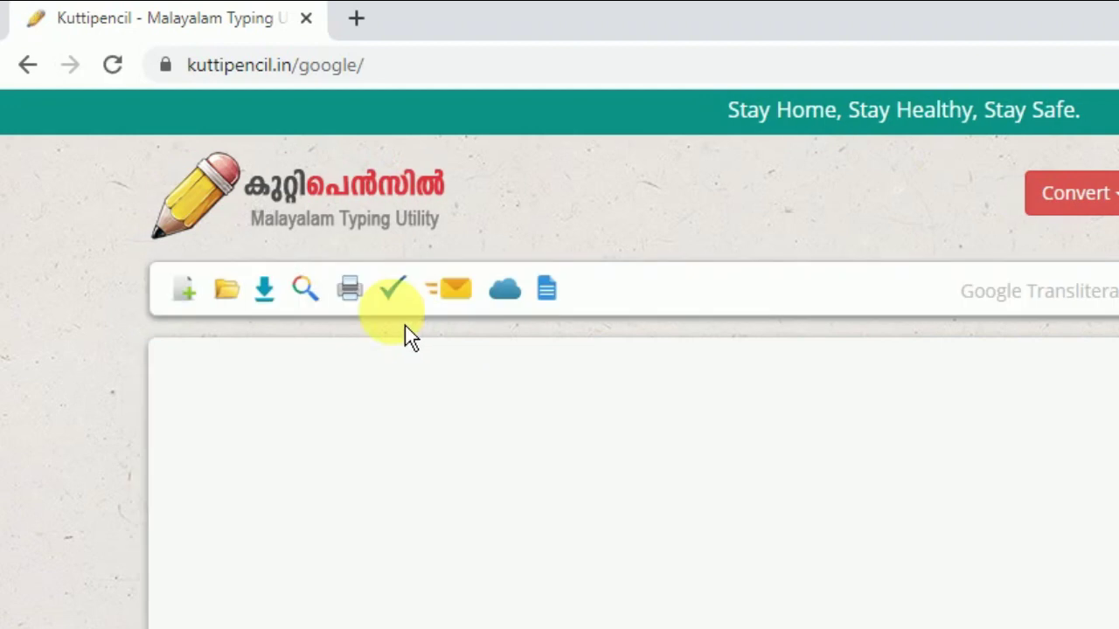
left_click(380, 380)
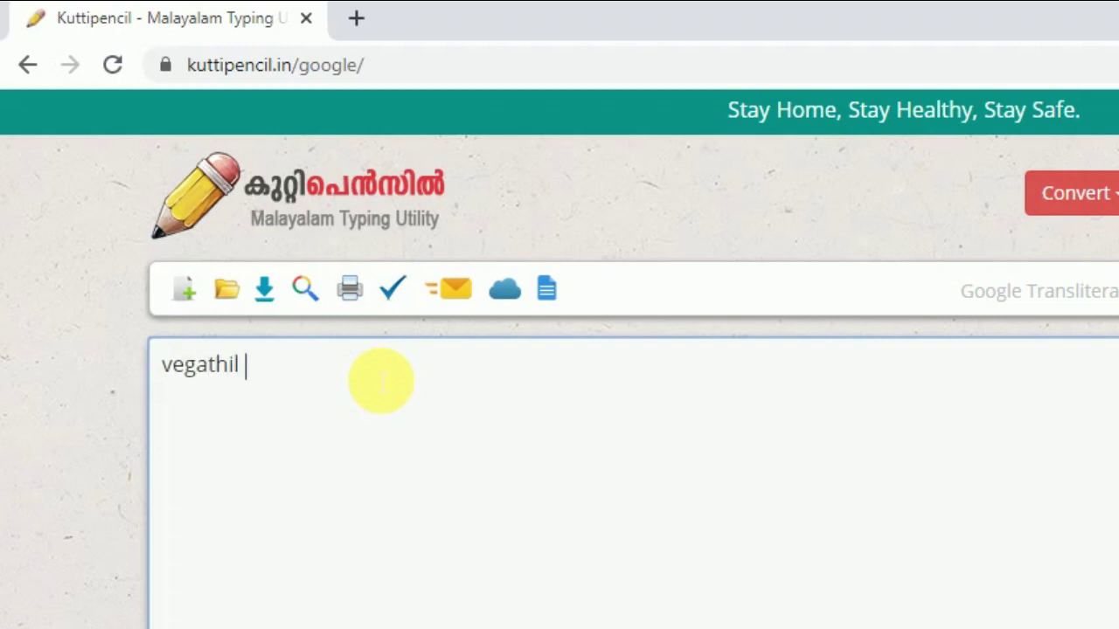
type("yalam ")
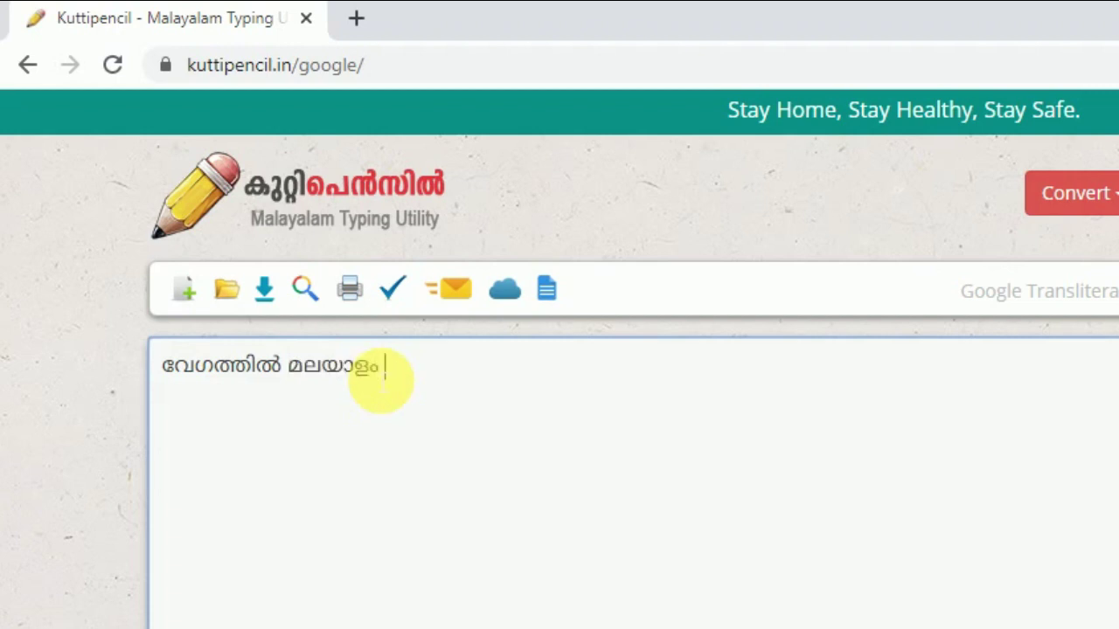
type("type cheyya")
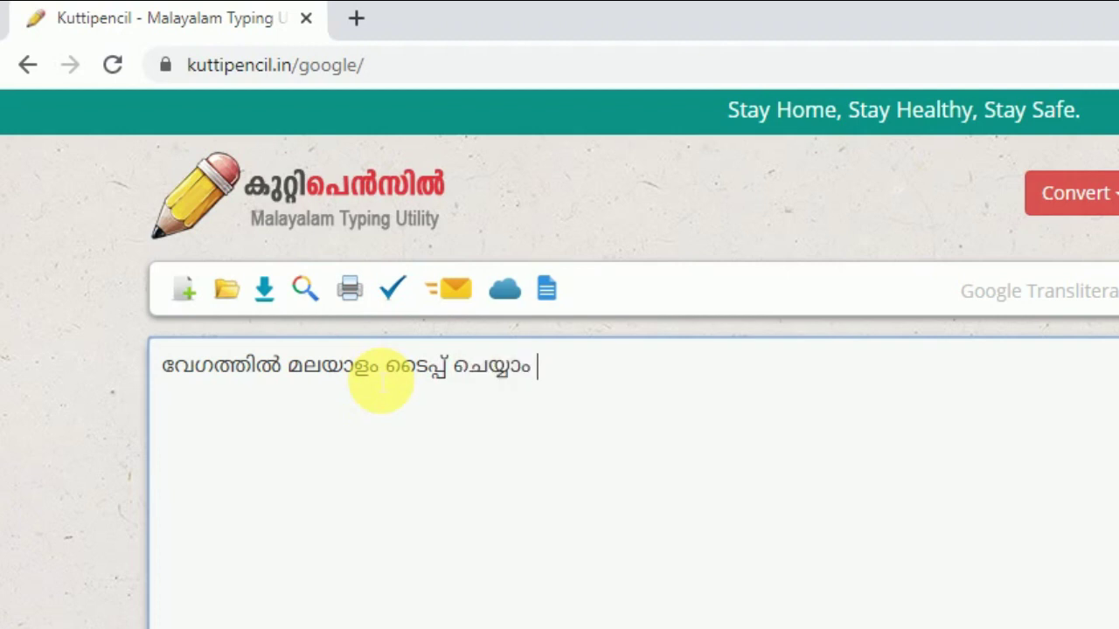
left_click_drag(562, 380, 98, 423)
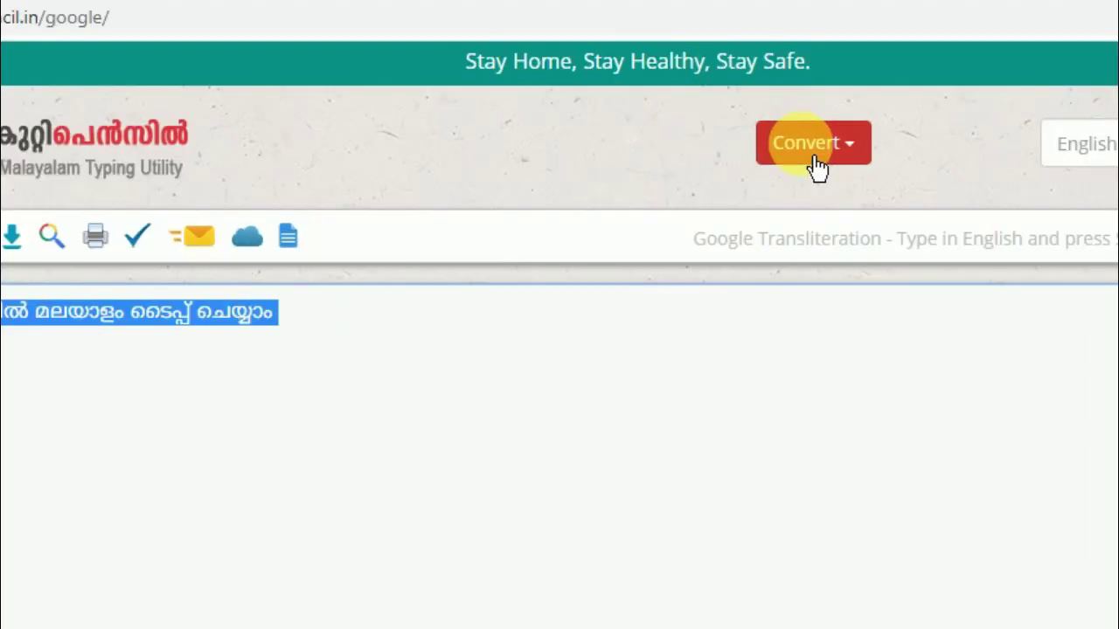
Convert the phrase via Copy to FML Series, copy the converted text, and minimize Chrome
left_click(816, 166)
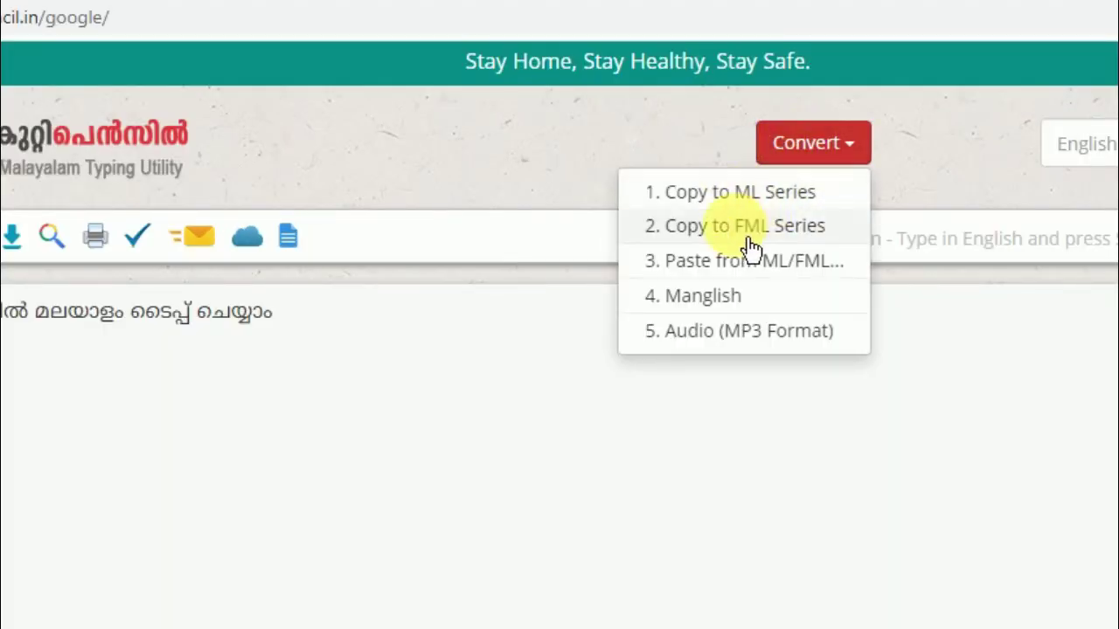
left_click(749, 238)
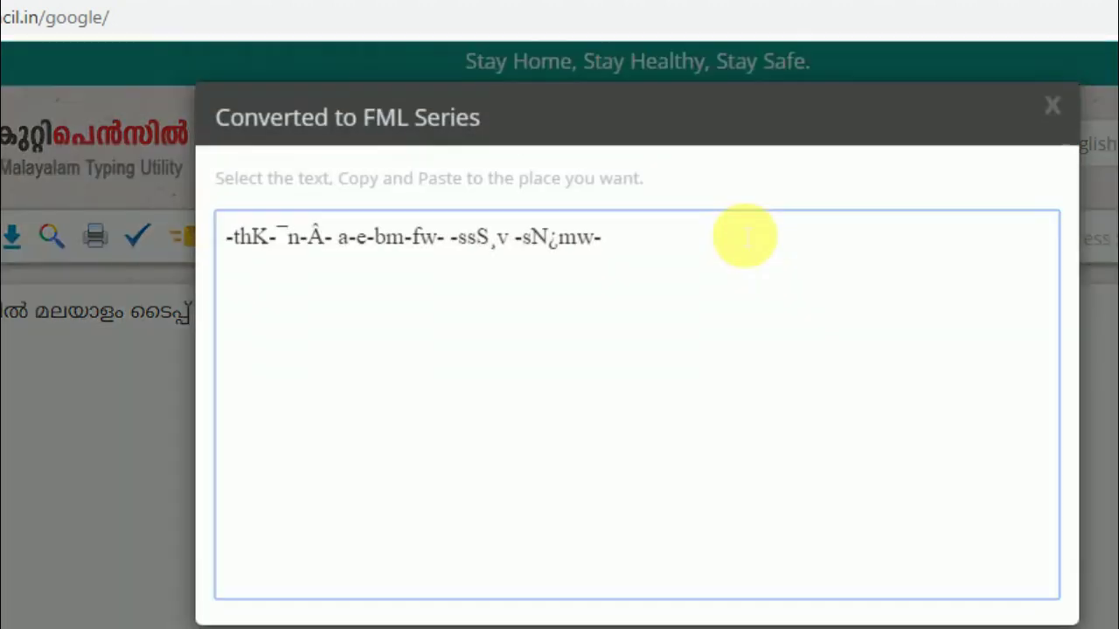
left_click_drag(712, 242, 214, 280)
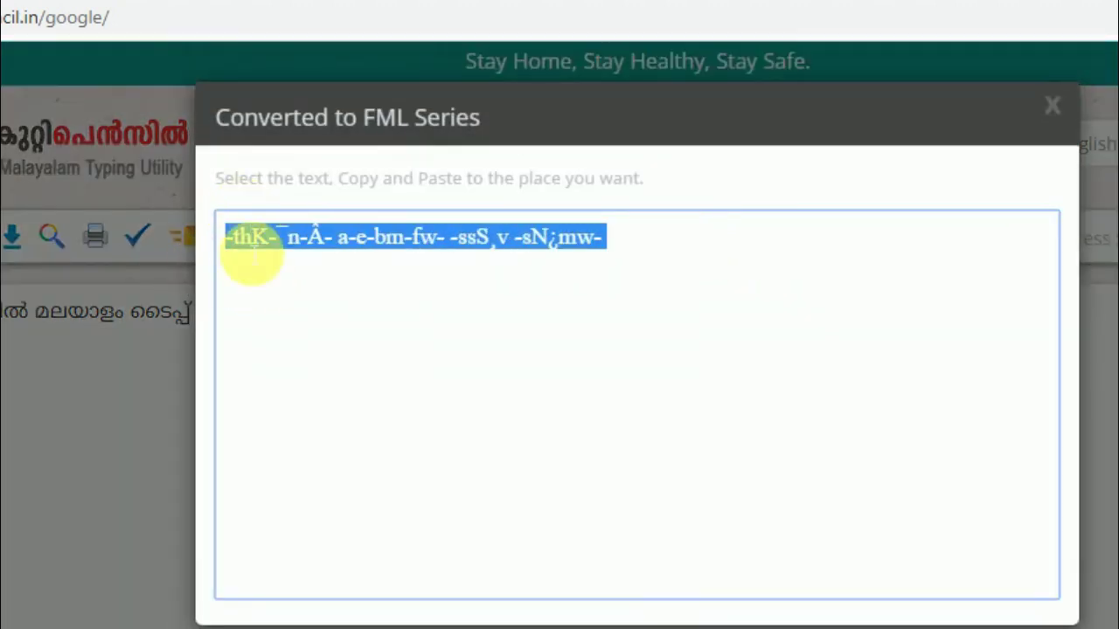
right_click(248, 250)
left_click(293, 264)
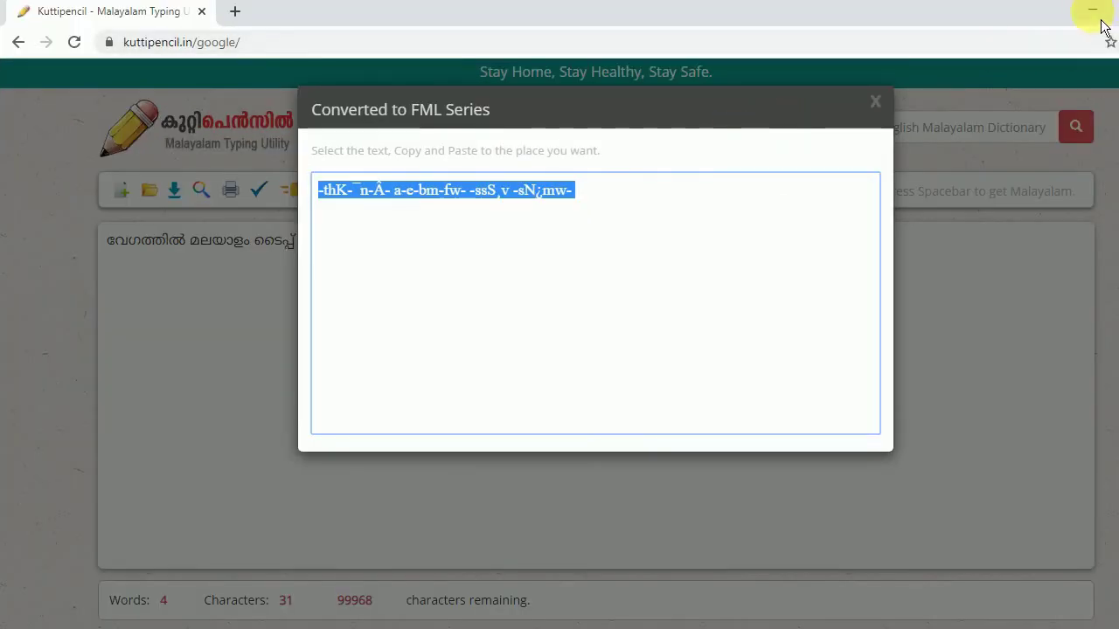
left_click(1095, 12)
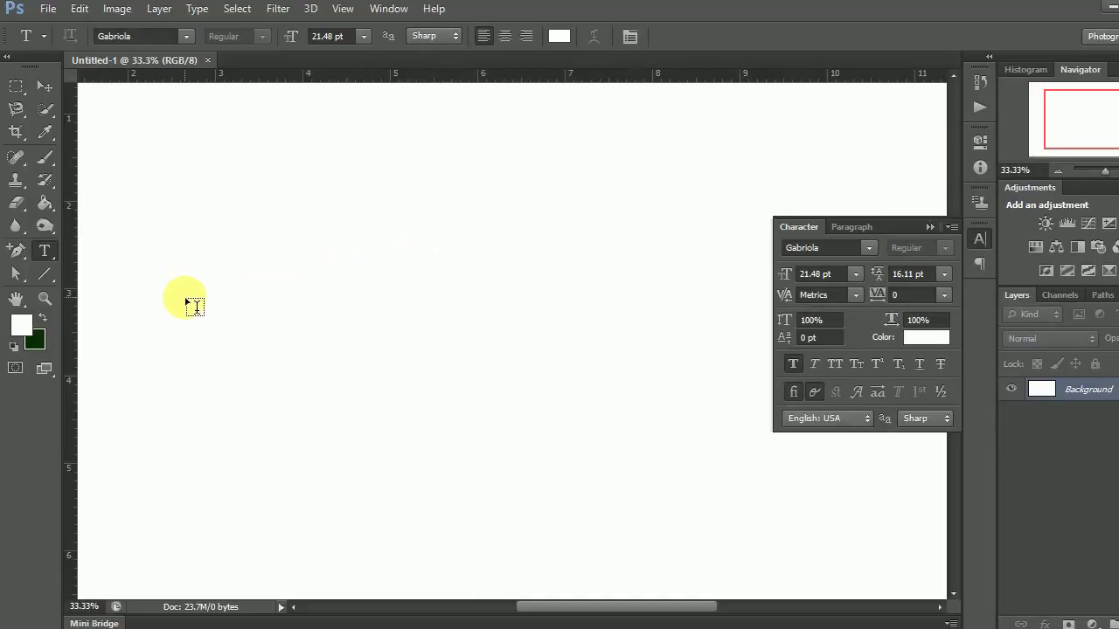
Paste the converted FML text onto the canvas as a new text layer
left_click(187, 302)
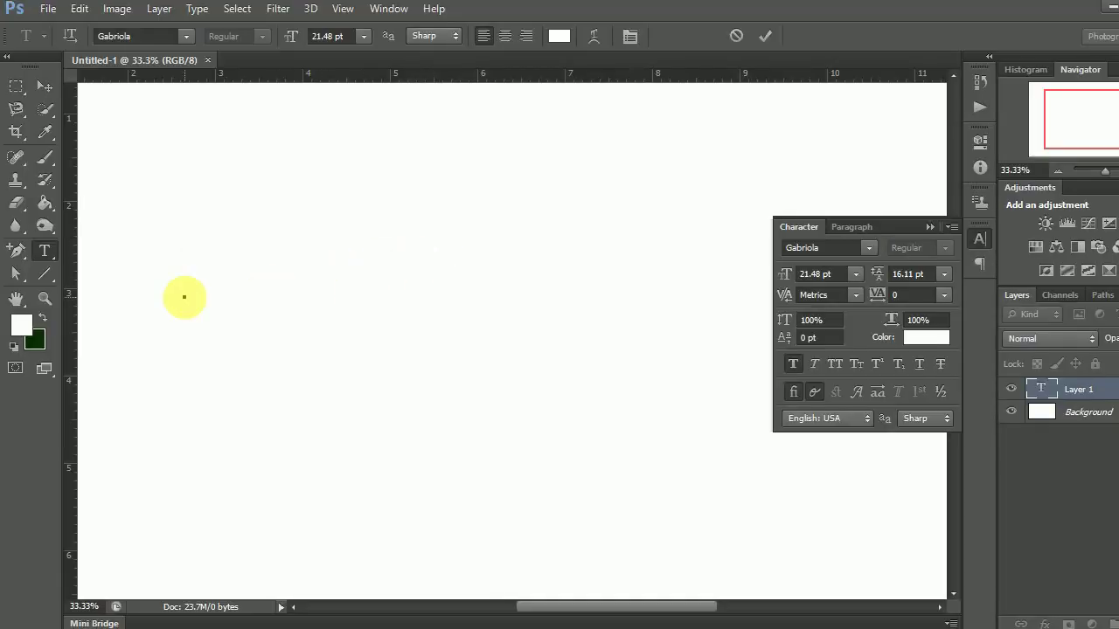
right_click(185, 299)
left_click(253, 381)
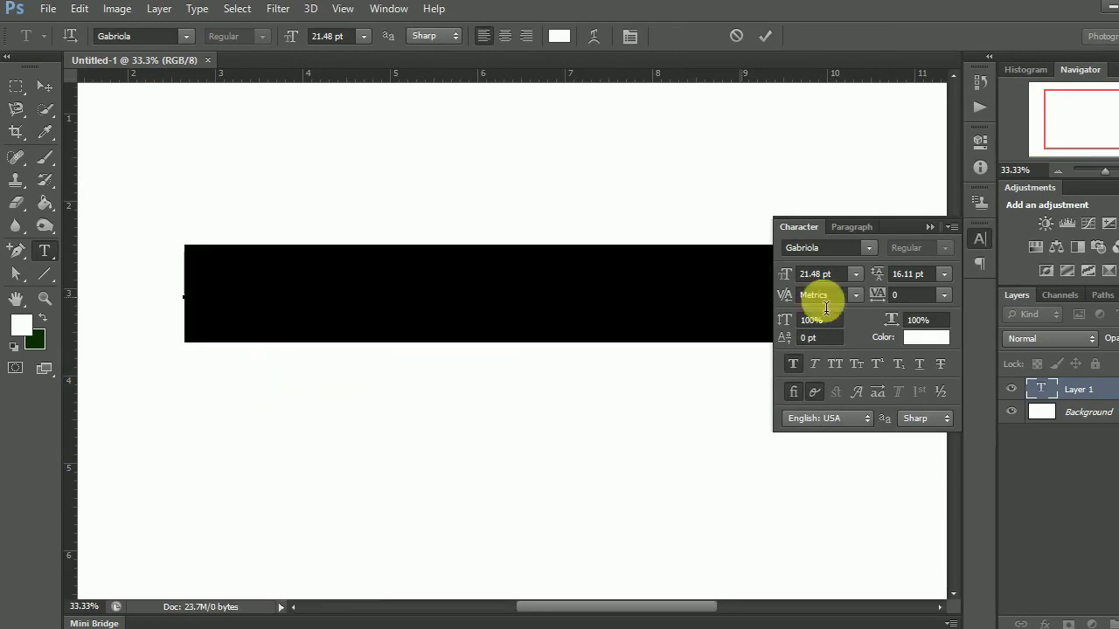
Set the text colour to black #000000 in the Character panel
left_click(918, 337)
left_click_drag(743, 305, 589, 387)
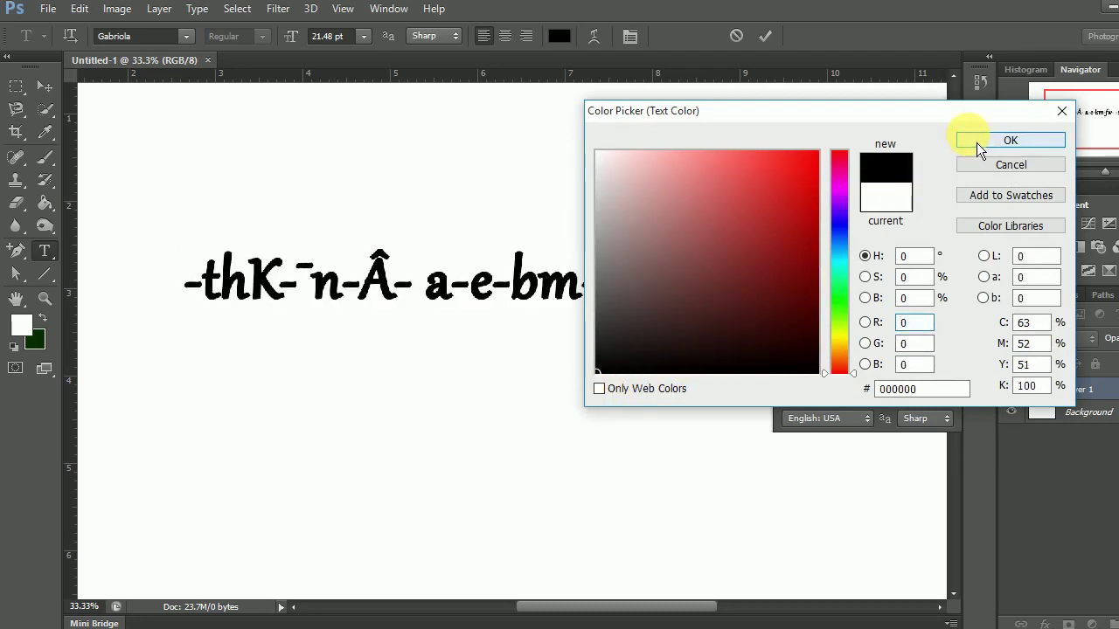
left_click(976, 142)
Choose FML-TTAshtamudi from the Character panel's font list so the text renders in Malayalam
left_click(869, 248)
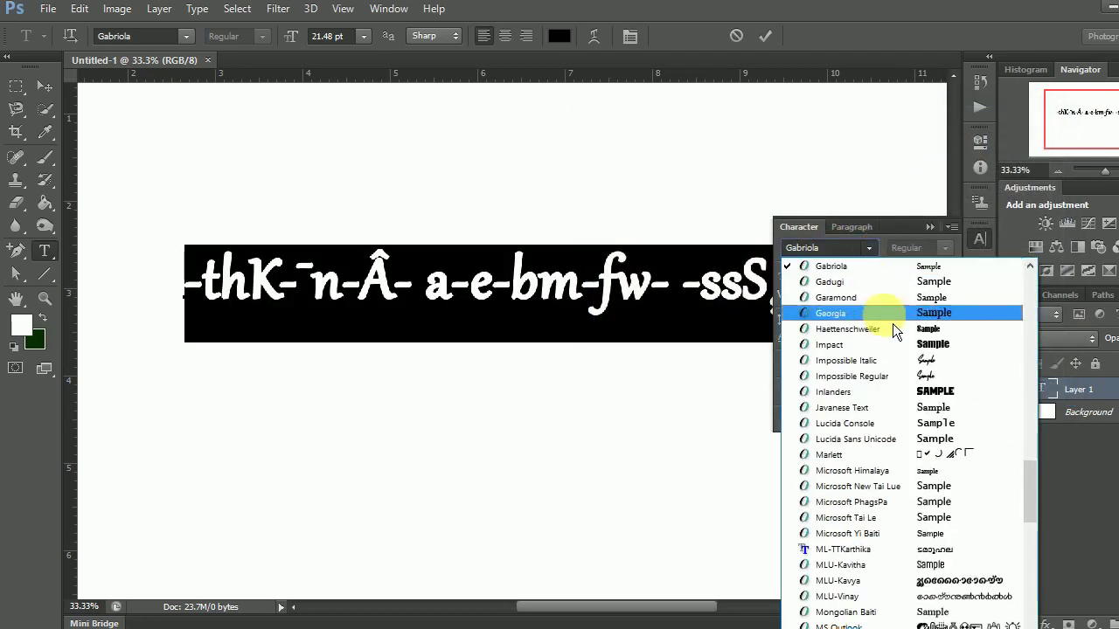
scroll(924, 555, "up", 12)
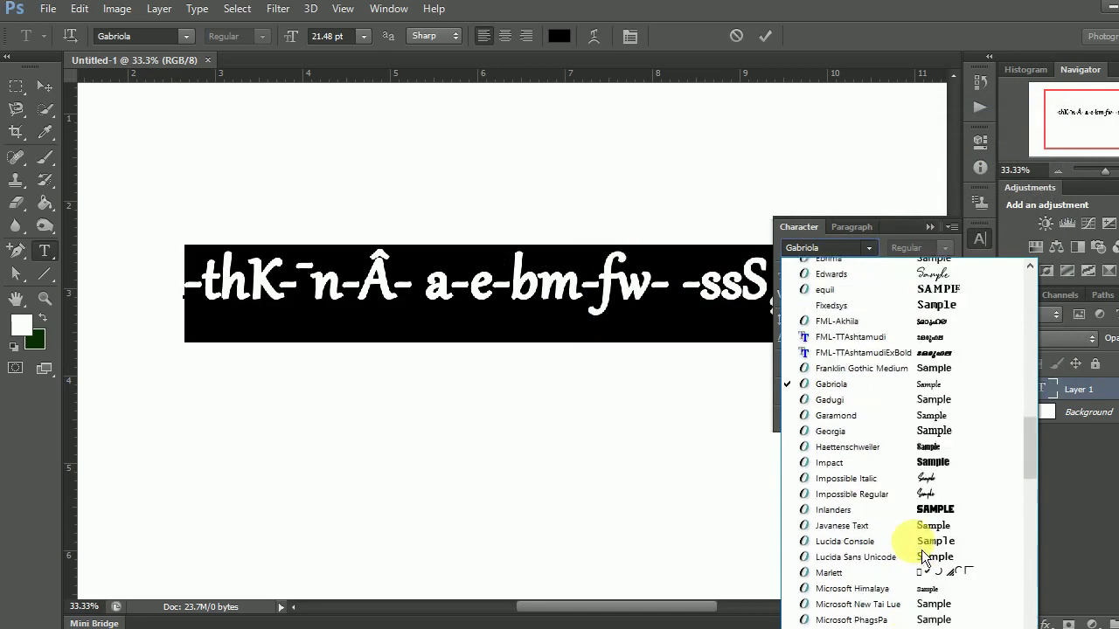
scroll(924, 542, "up", 8)
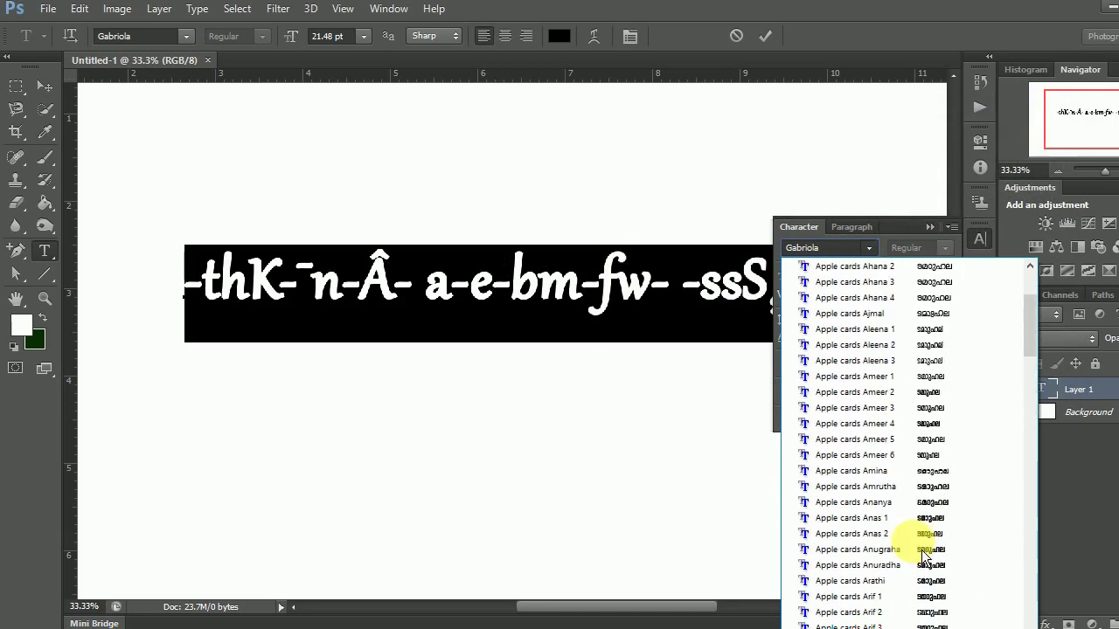
left_click_drag(1034, 335, 1023, 464)
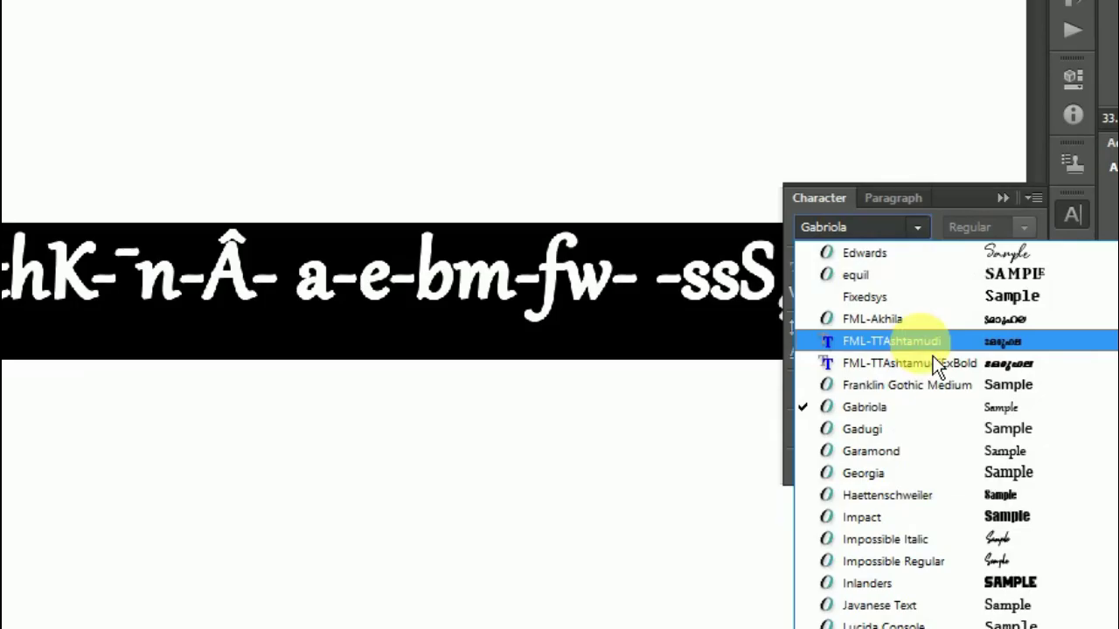
left_click(874, 329)
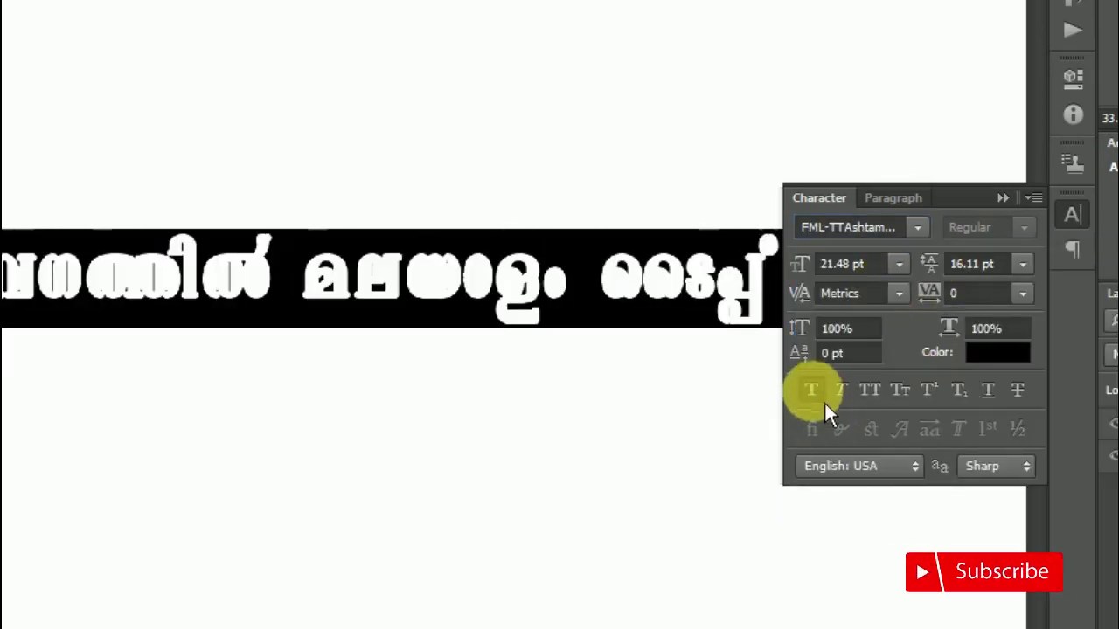
Move the text near the canvas top, keeping 21.48 pt size and Regular style
left_click_drag(561, 429, 498, 251)
left_click(900, 264)
left_click(916, 280)
left_click(898, 237)
key("Down")
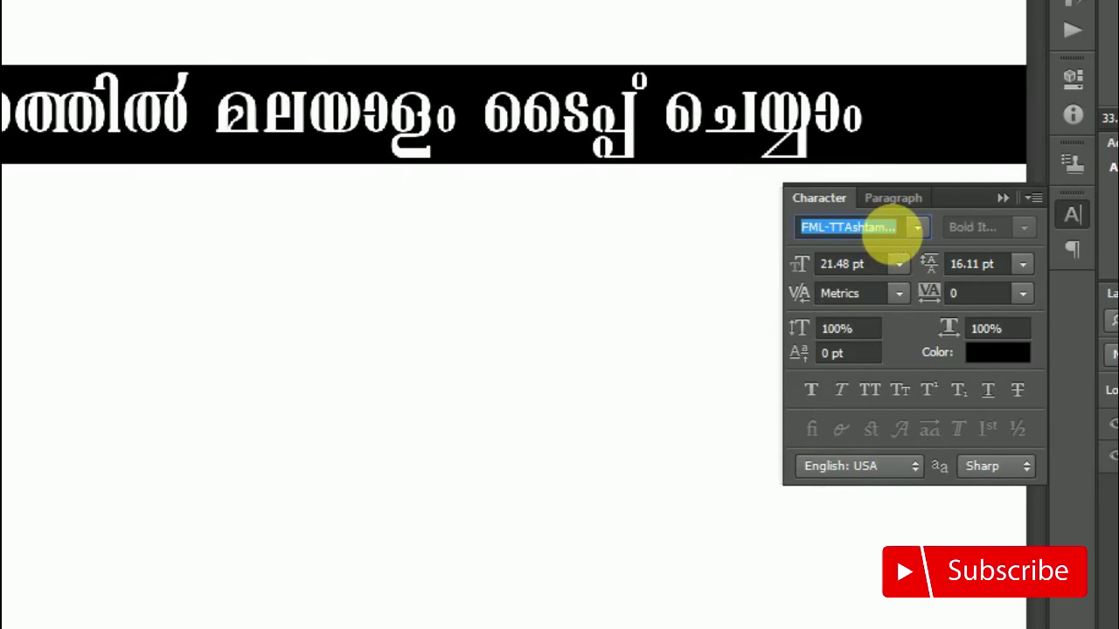
key("Up")
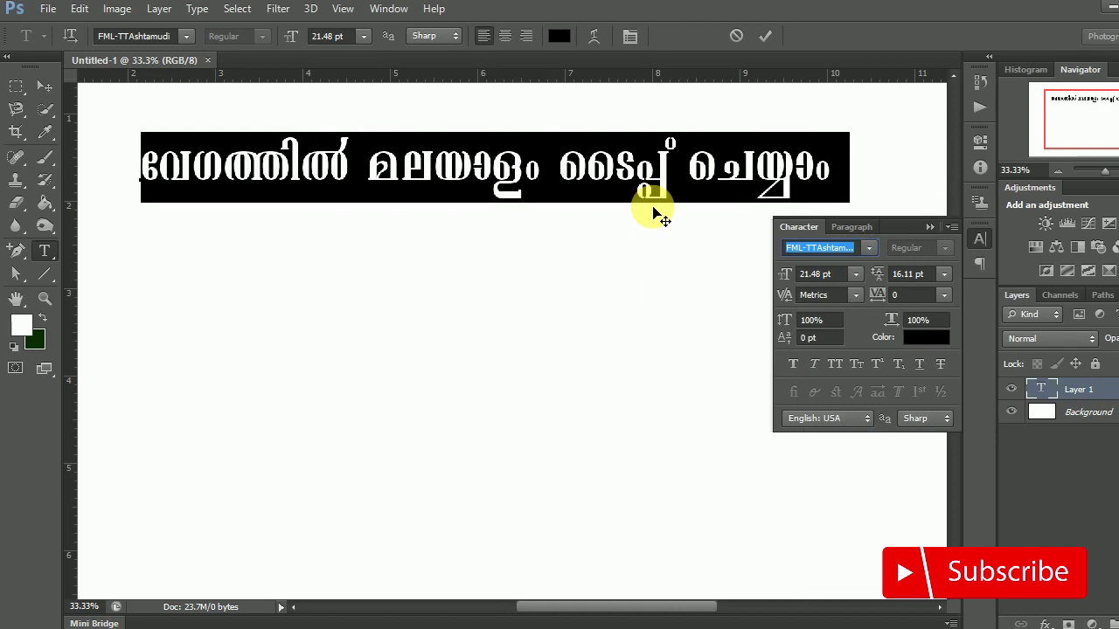
key("Return")
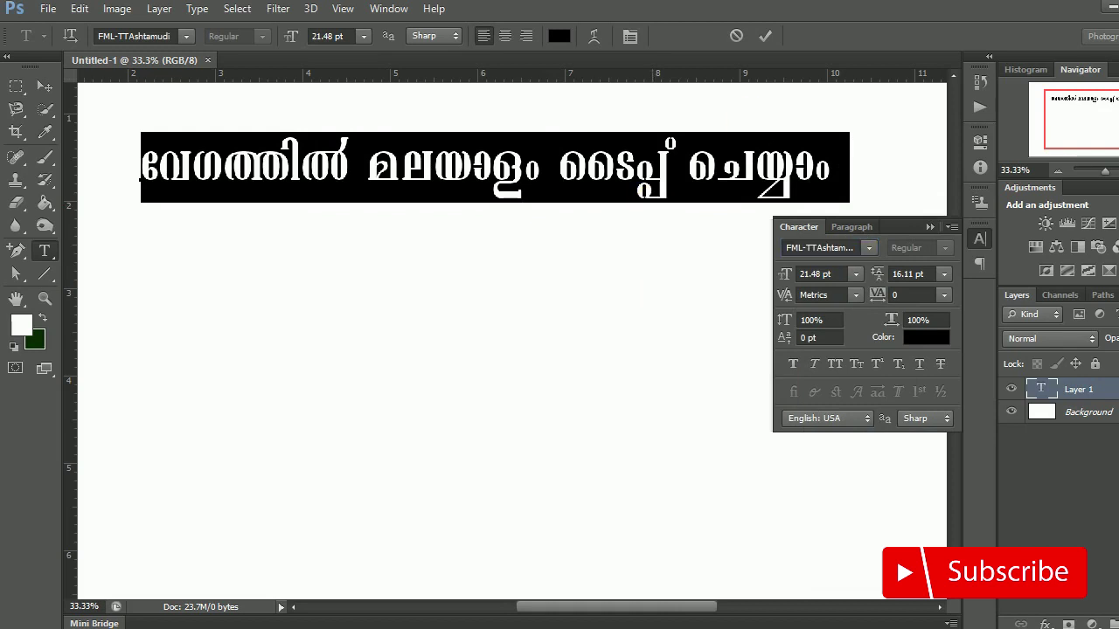
Commit the text layer with Ctrl+Enter and minimize Photoshop
left_click(849, 175)
key("ctrl+Return")
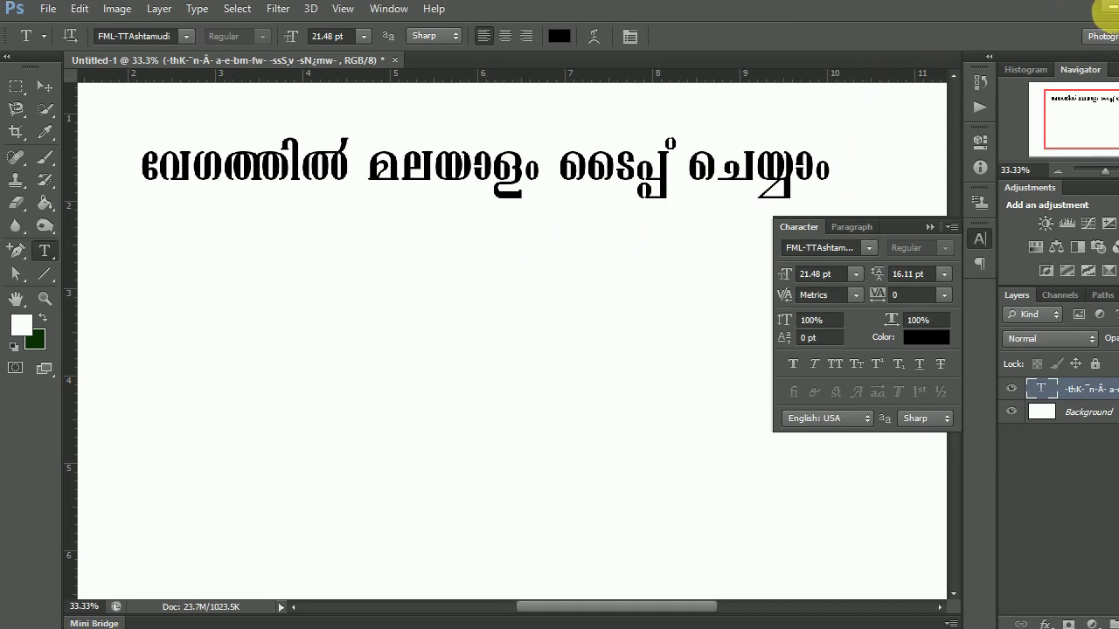
left_click(1106, 10)
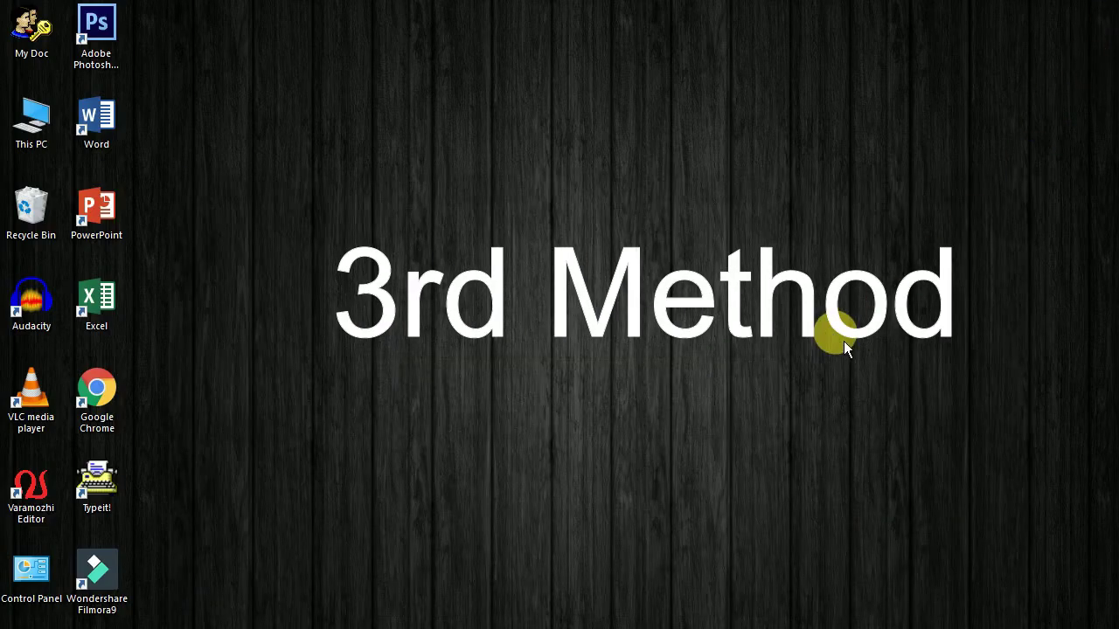
Launch Varamozhi Editor from its desktop icon
double_click(42, 509)
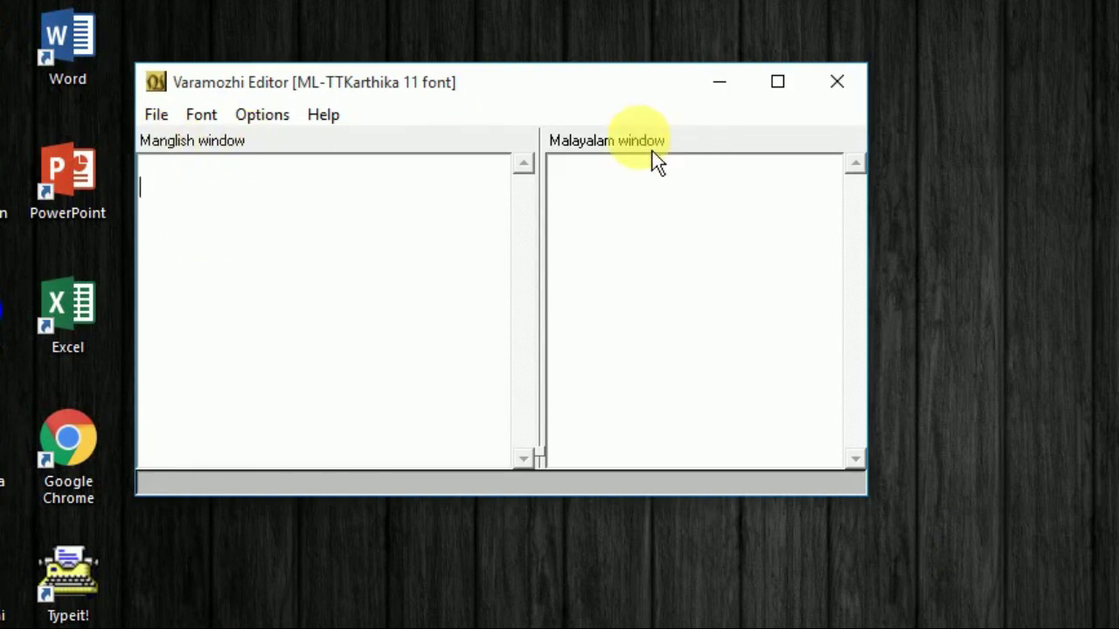
Choose ML-TTKarthika as the Varamozhi Editor font
left_click(223, 124)
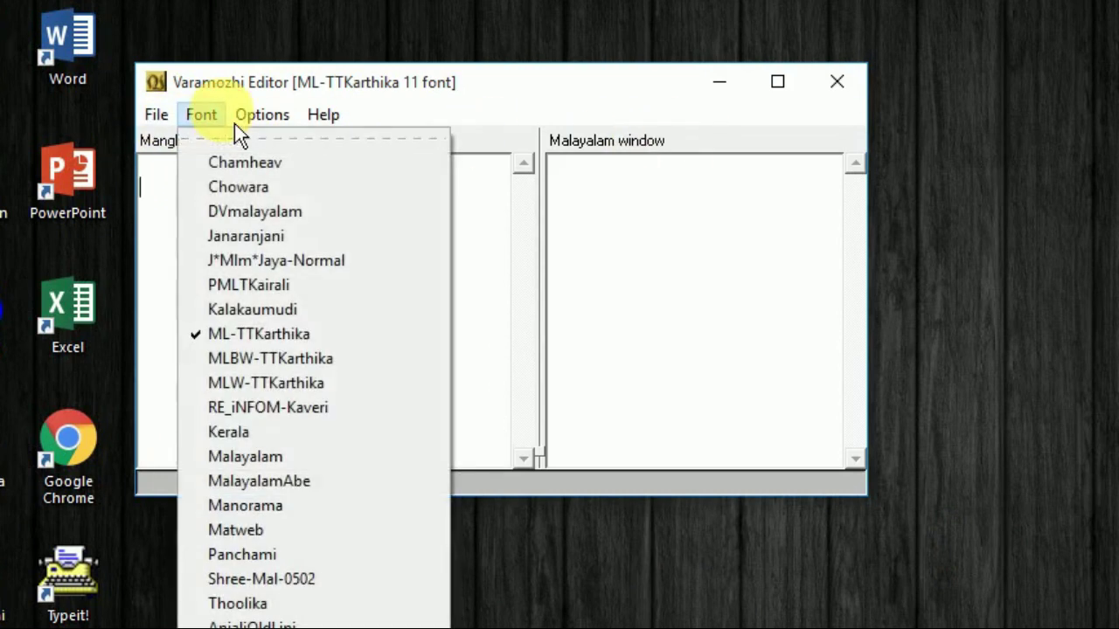
mouse_move(263, 118)
mouse_move(210, 121)
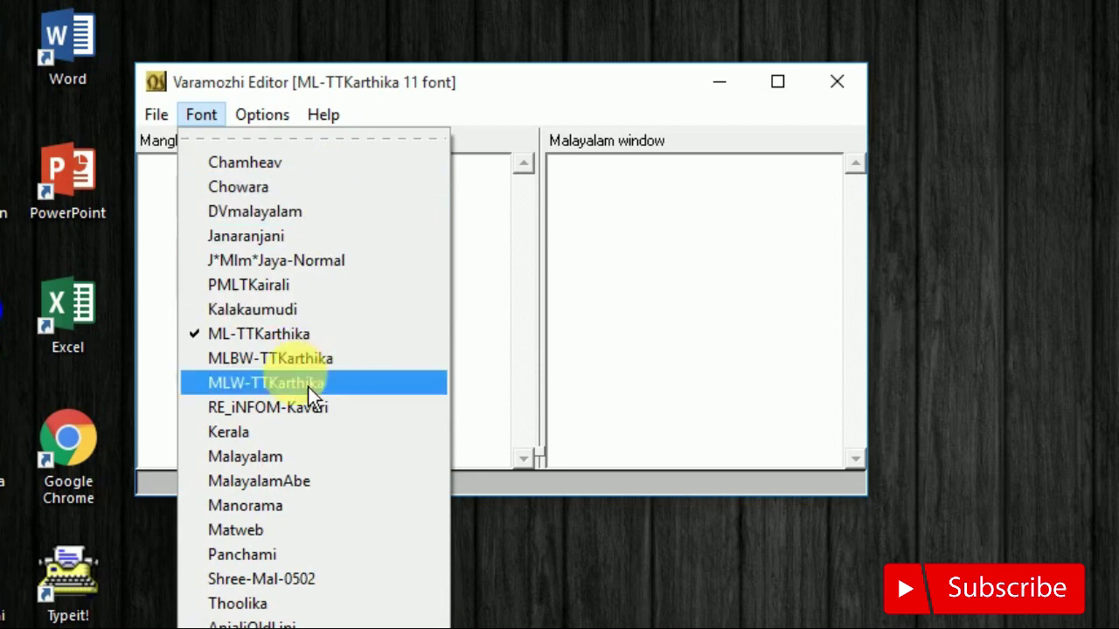
left_click(306, 343)
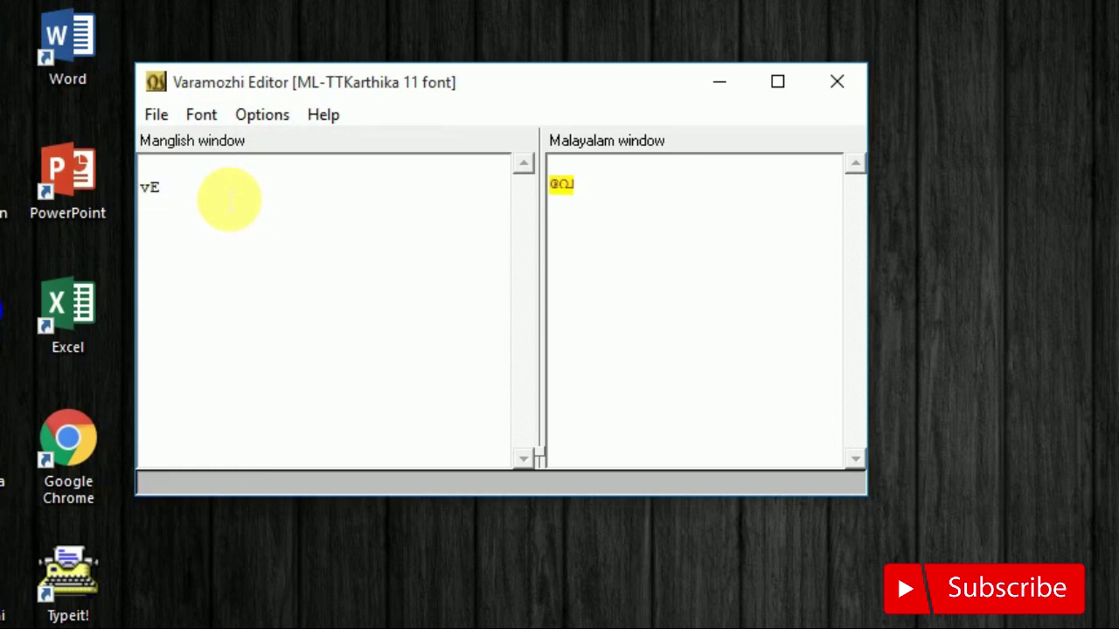
Finish typing 'ththil malayaaLam Taipp cheyyaam', fixing typos, so the full Malayalam line appears
type("ththil malayaa")
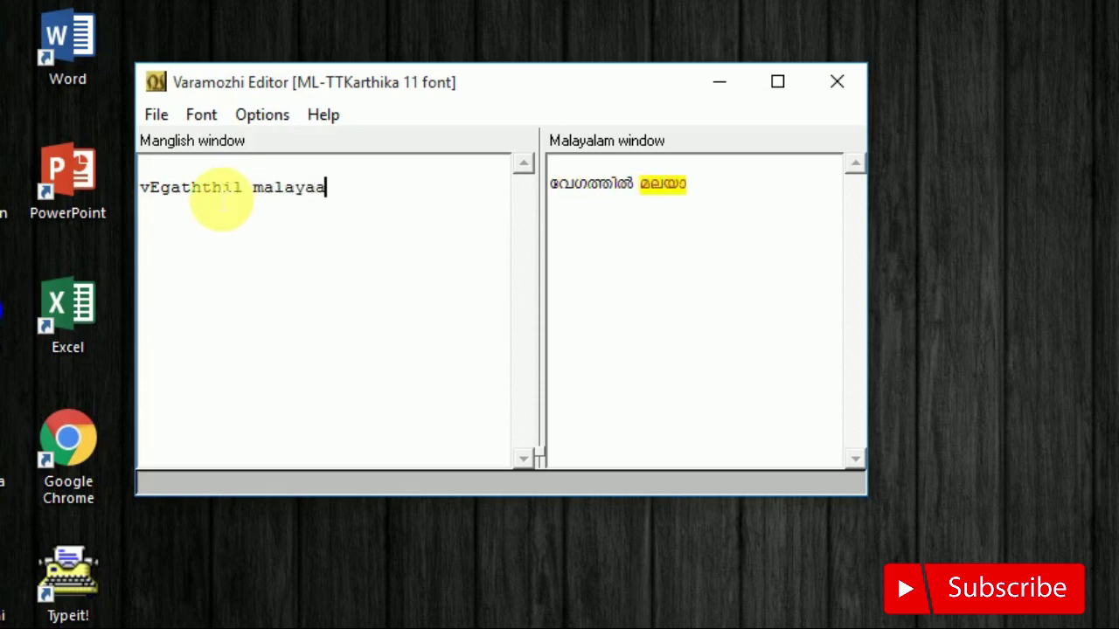
type("Lam")
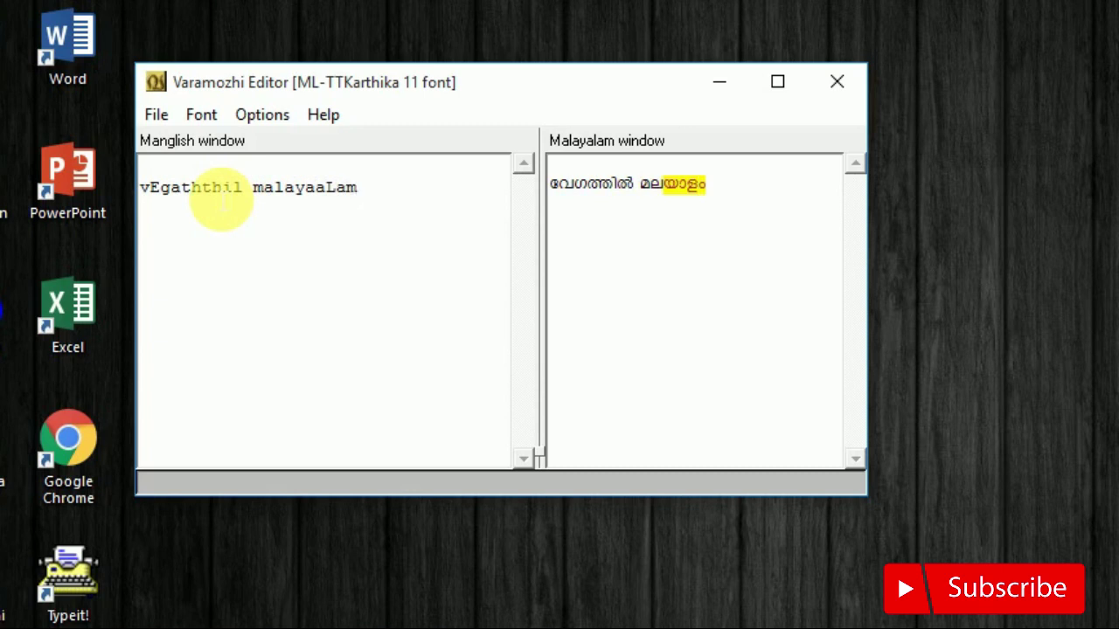
type(" ta")
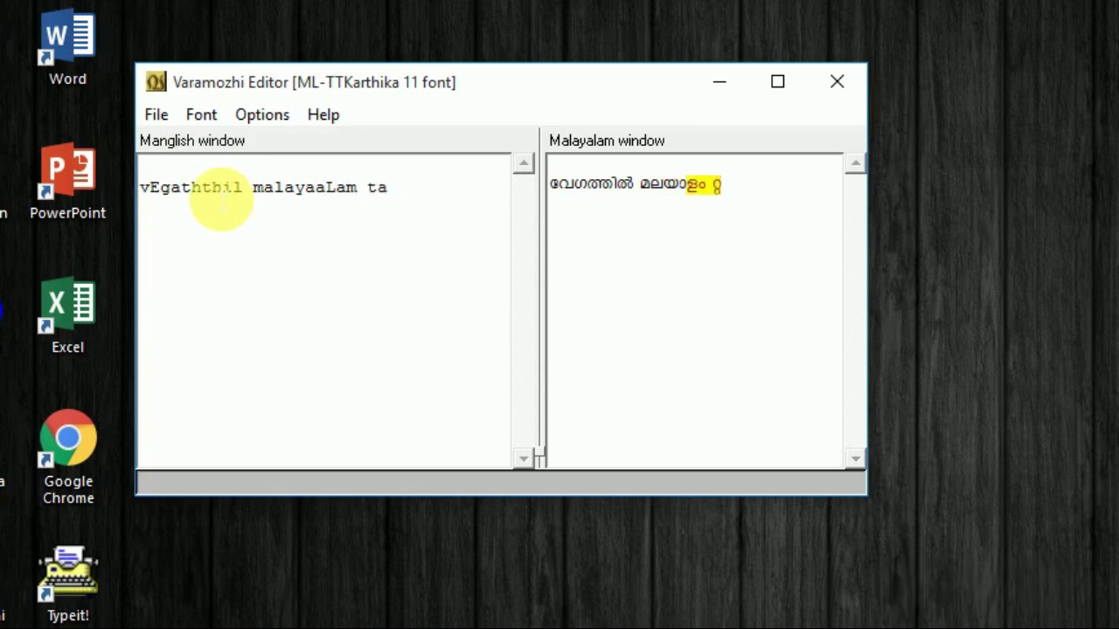
key("BackSpace")
key("BackSpace")
type("Taipp ")
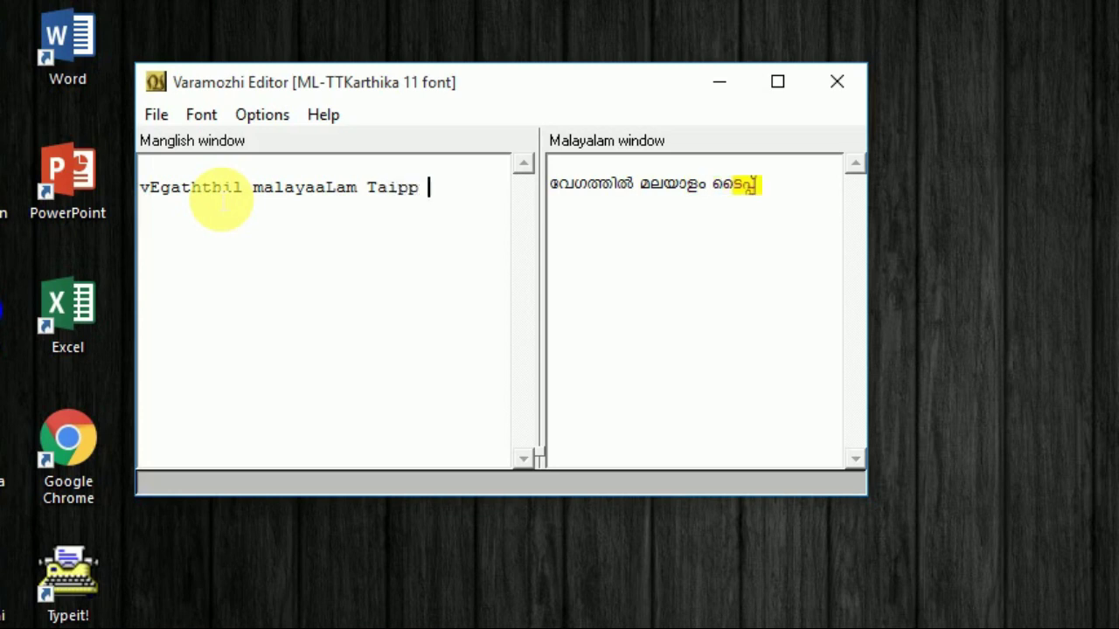
type("cj")
key("BackSpace")
type("heu")
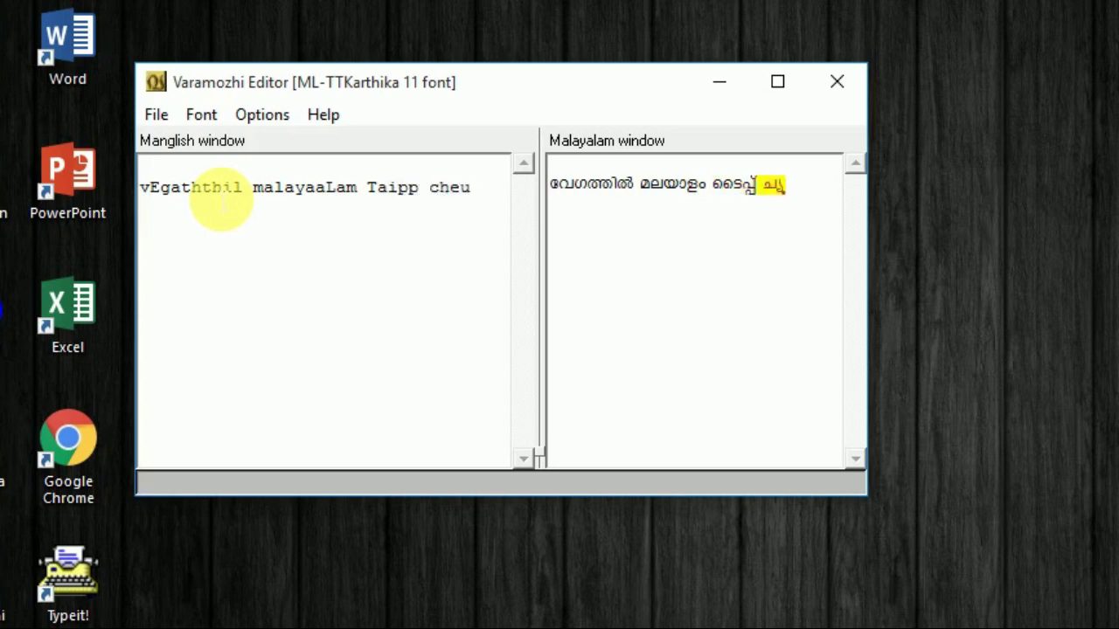
key("BackSpace")
type("yyaam")
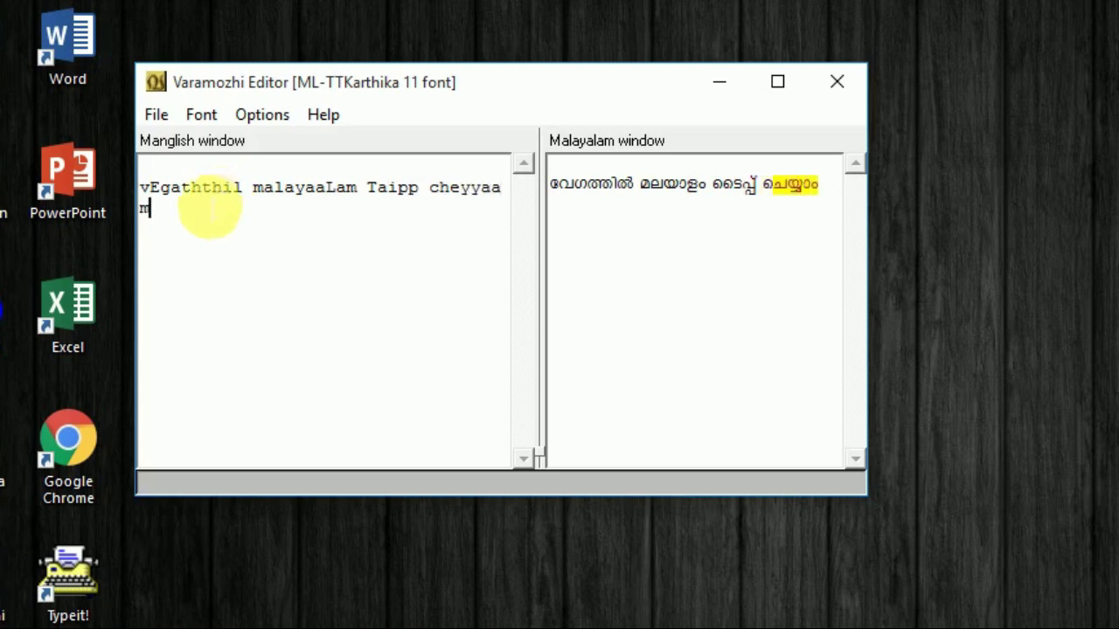
left_click(820, 194)
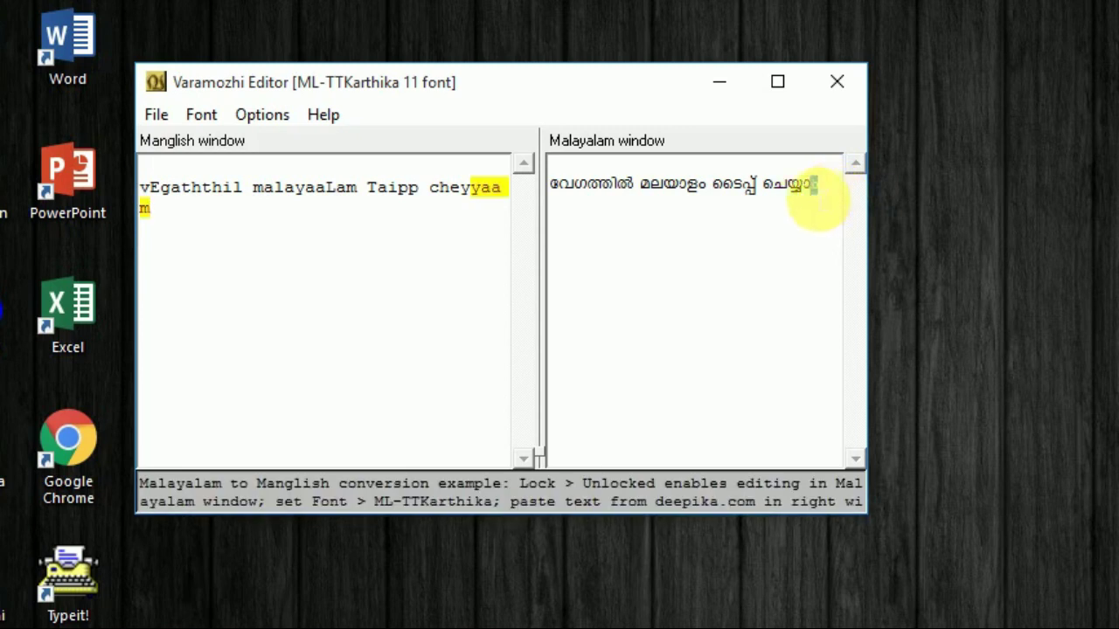
Select the Malayalam phrase വേഗത്തിൽ മലയാളം ടൈപ്പ് ചെയ്യാം and copy it
left_click_drag(820, 194, 579, 204)
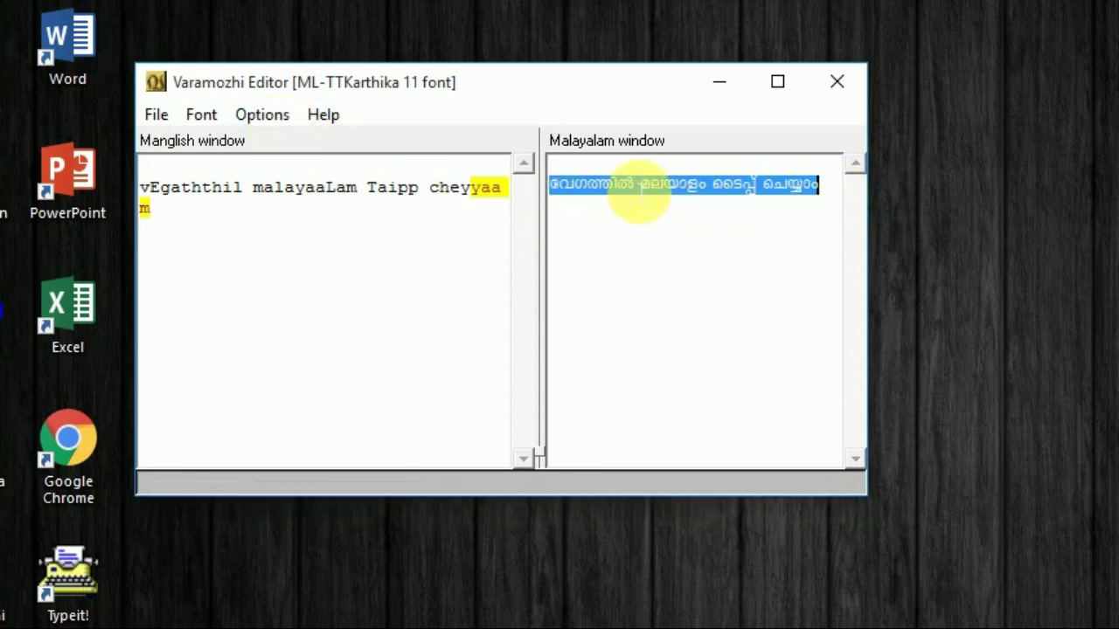
right_click(631, 187)
mouse_move(677, 231)
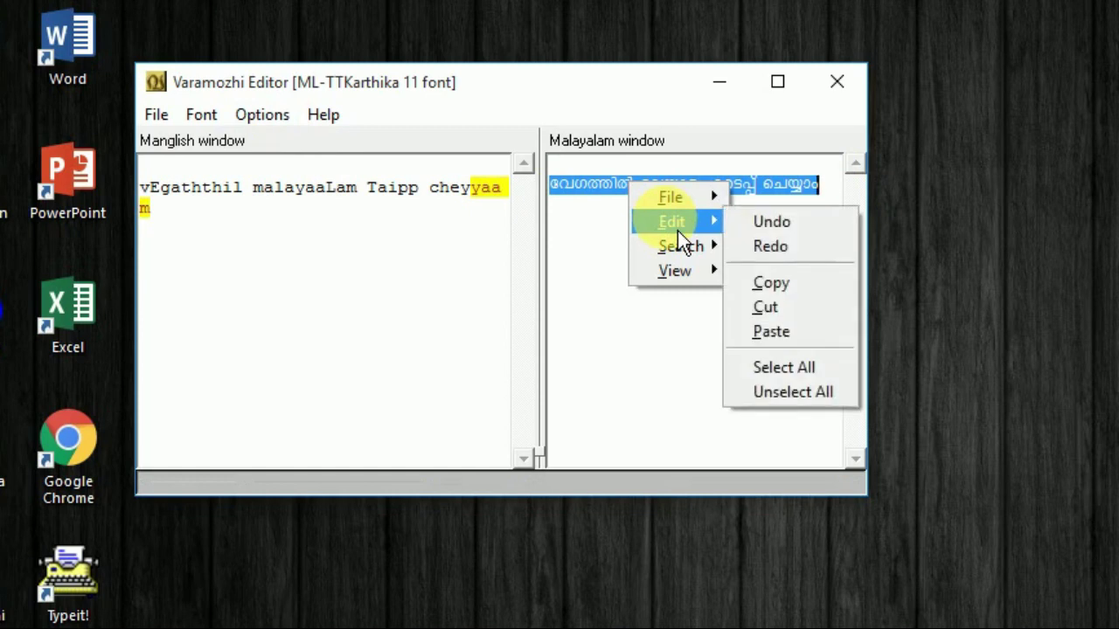
left_click(798, 297)
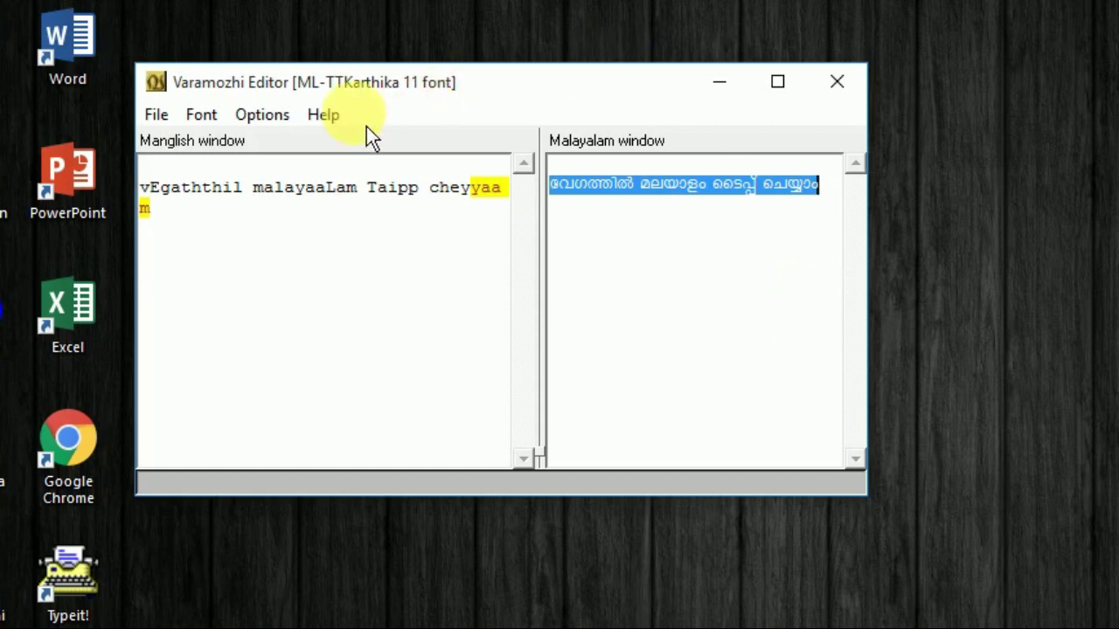
left_click(322, 124)
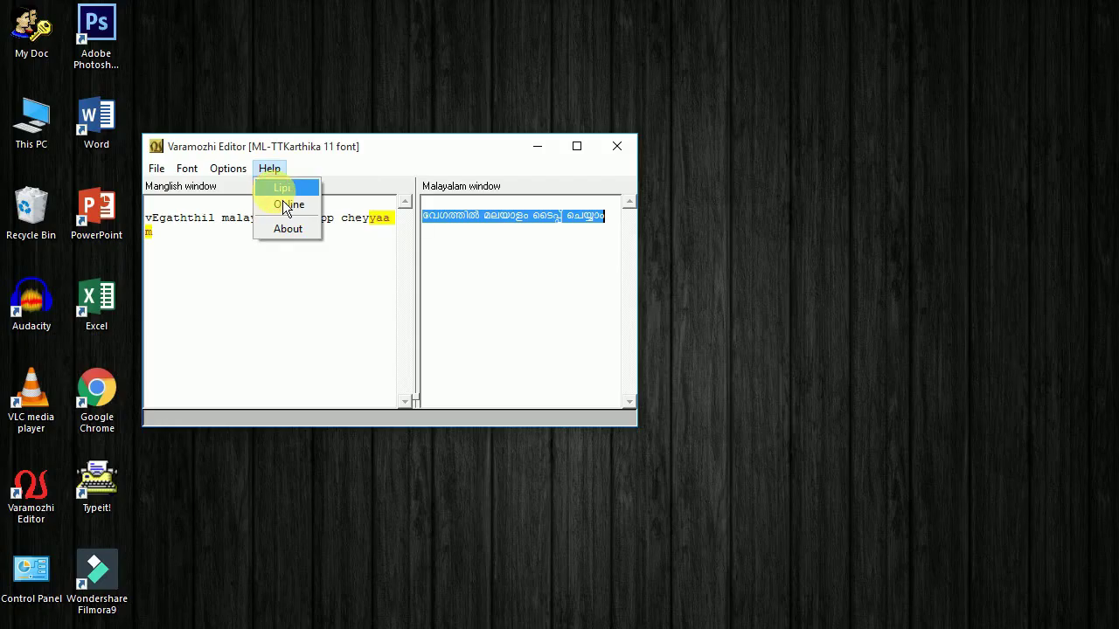
left_click(282, 196)
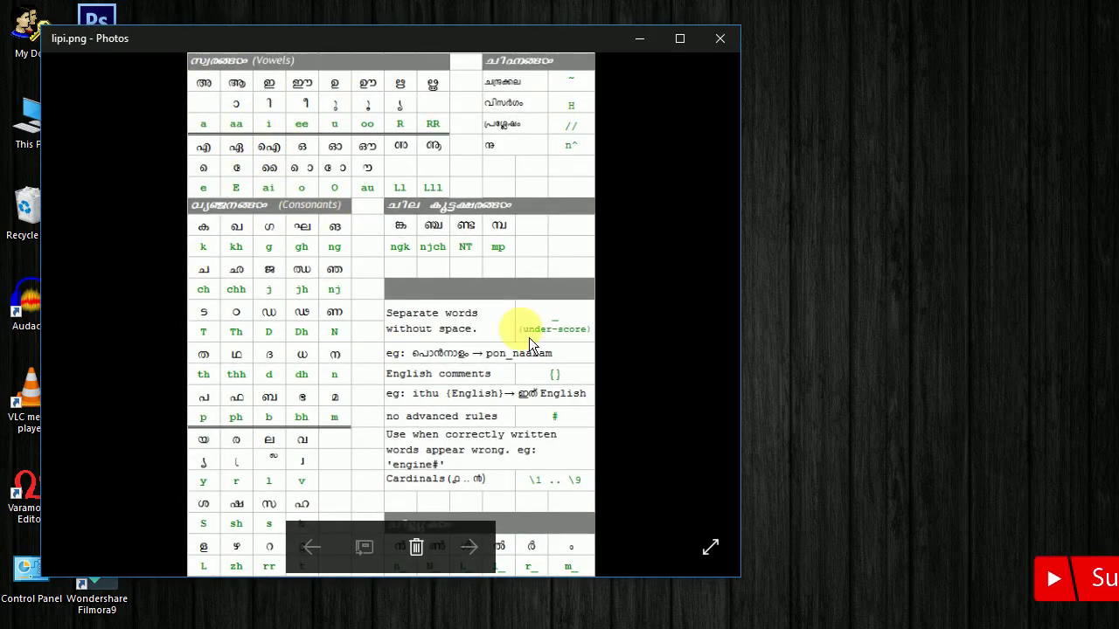
left_click(717, 47)
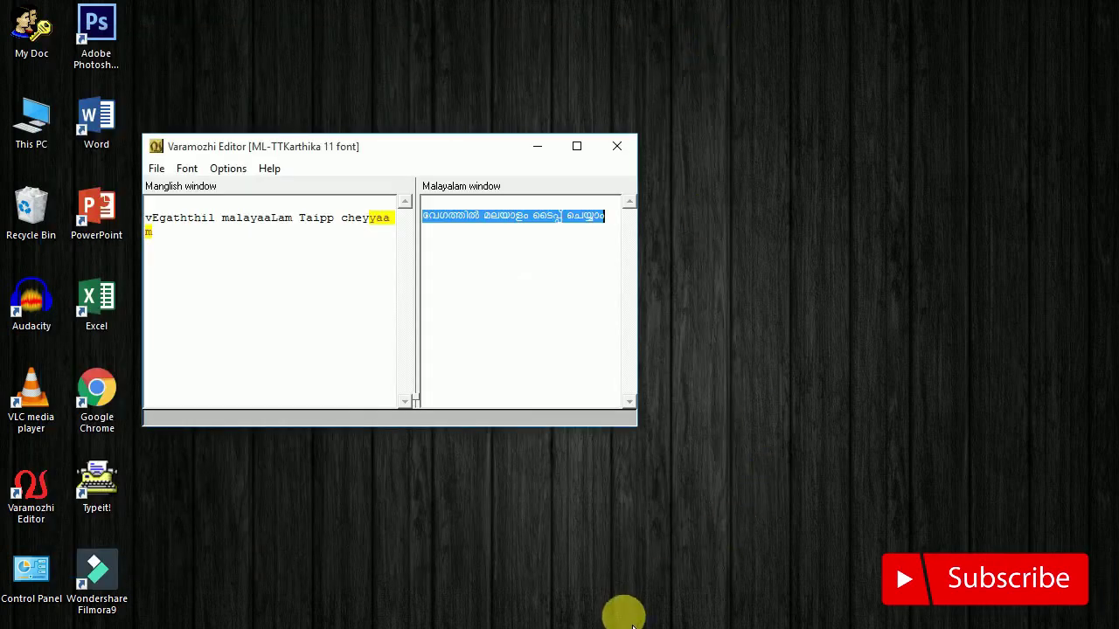
Paste the Malayalam phrase as text in Photoshop and move it near the canvas top
left_click(619, 625)
left_click(592, 612)
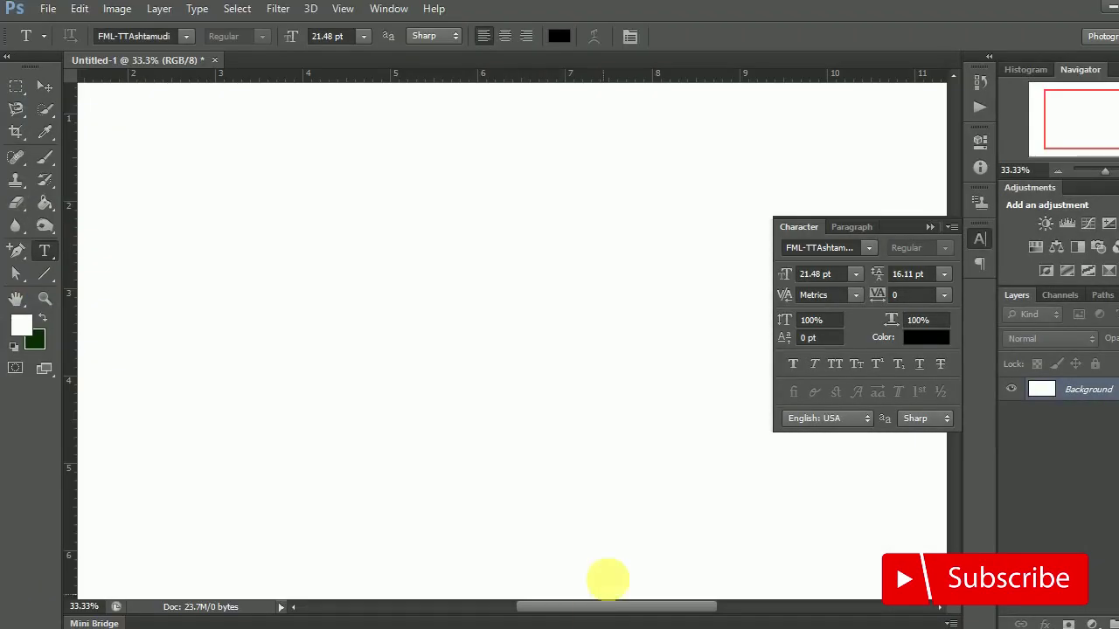
right_click(182, 297)
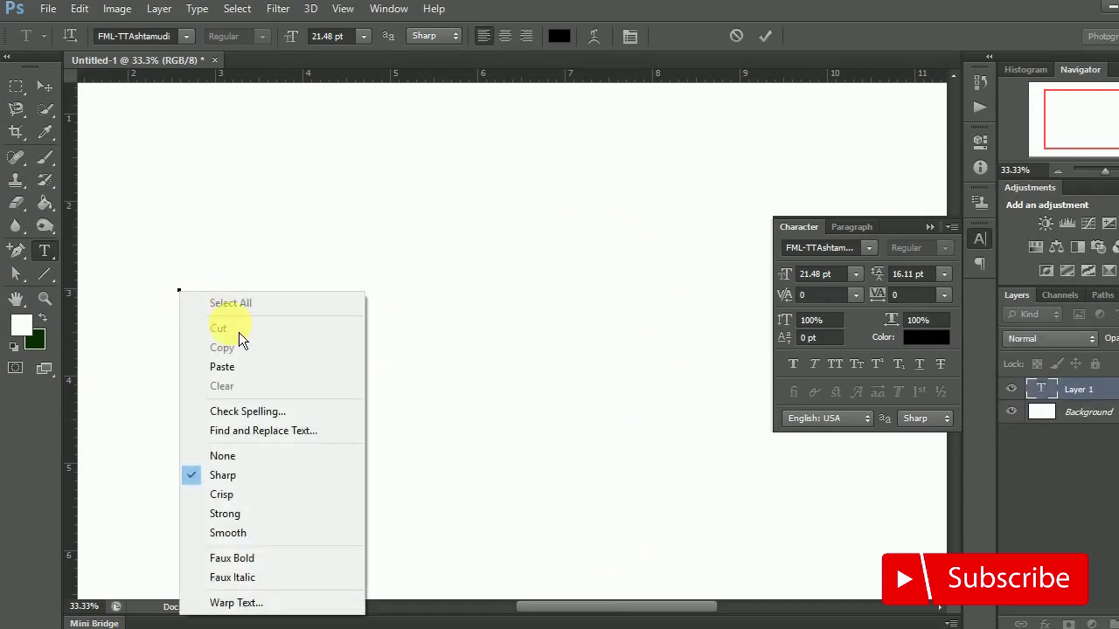
left_click(250, 379)
left_click_drag(524, 389, 481, 275)
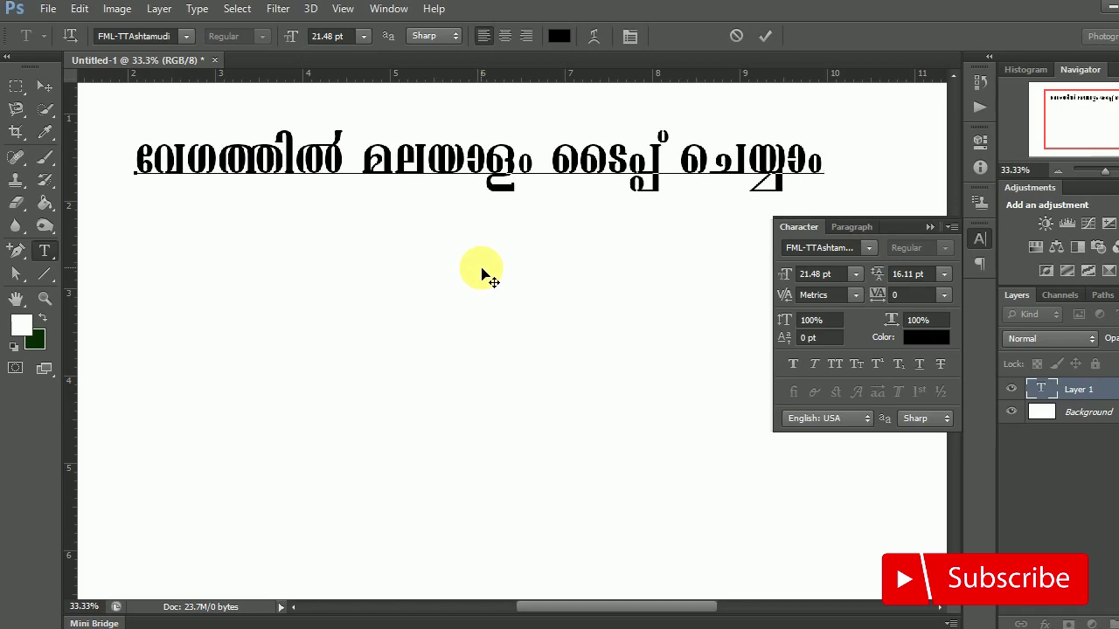
Set the phrase in the Apple cards Ahana 1 font and nudge it left and down
key("ctrl+a")
left_click(871, 251)
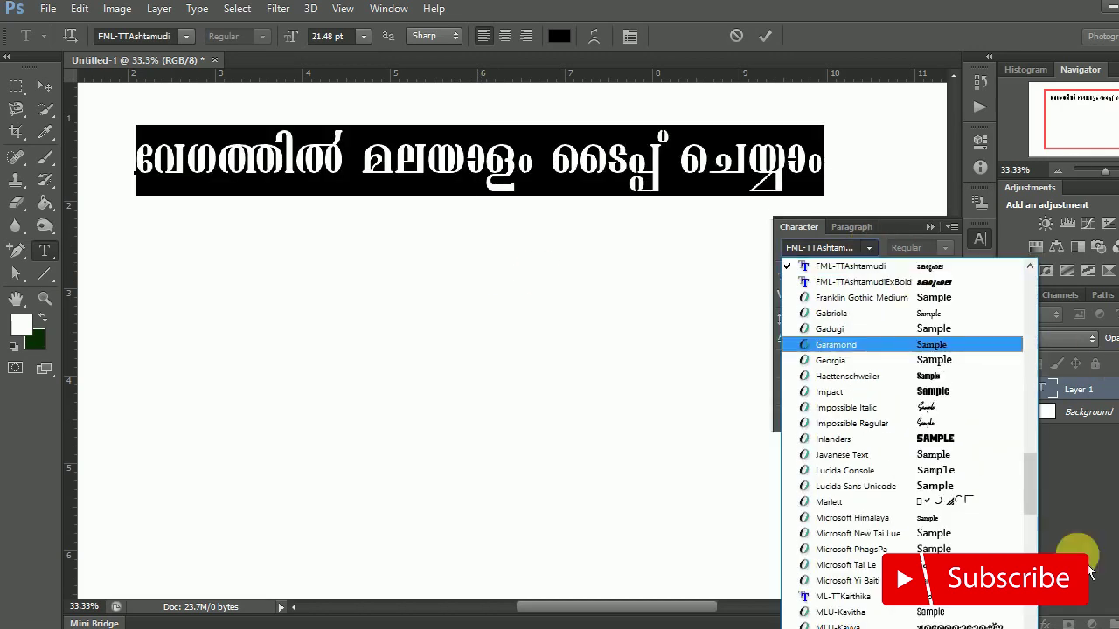
left_click_drag(1045, 497, 1052, 330)
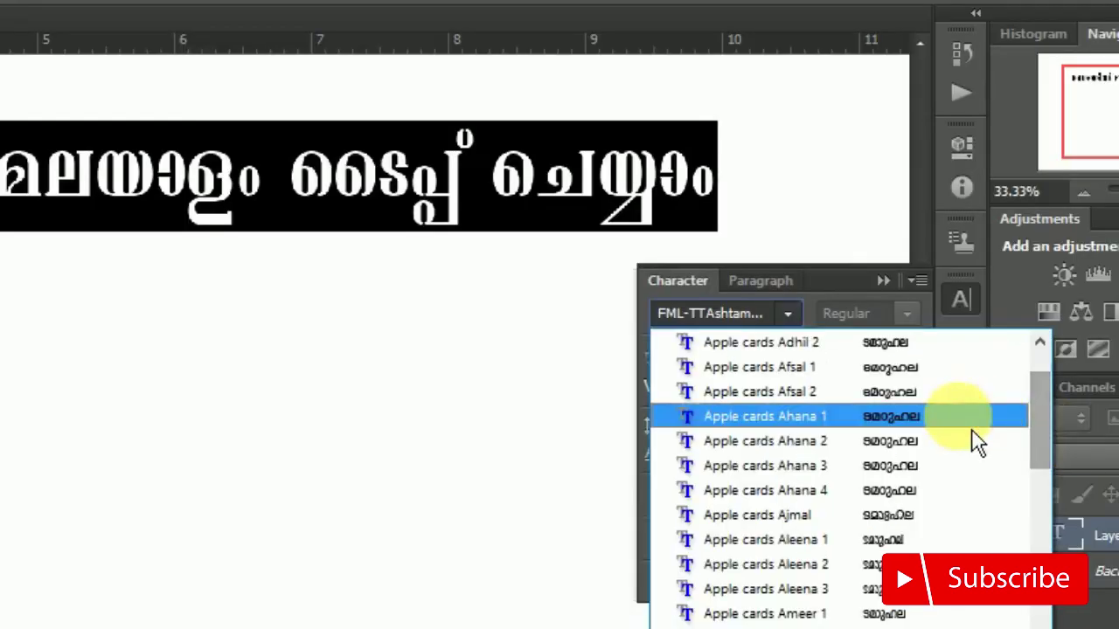
left_click(988, 315)
left_click_drag(405, 269, 341, 295)
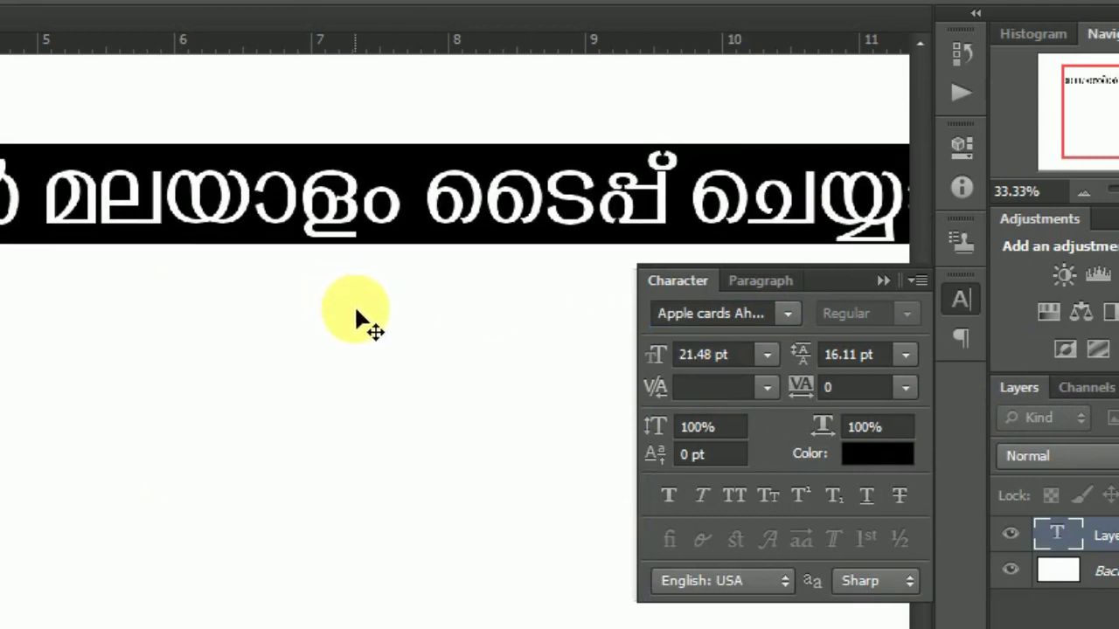
left_click(541, 235)
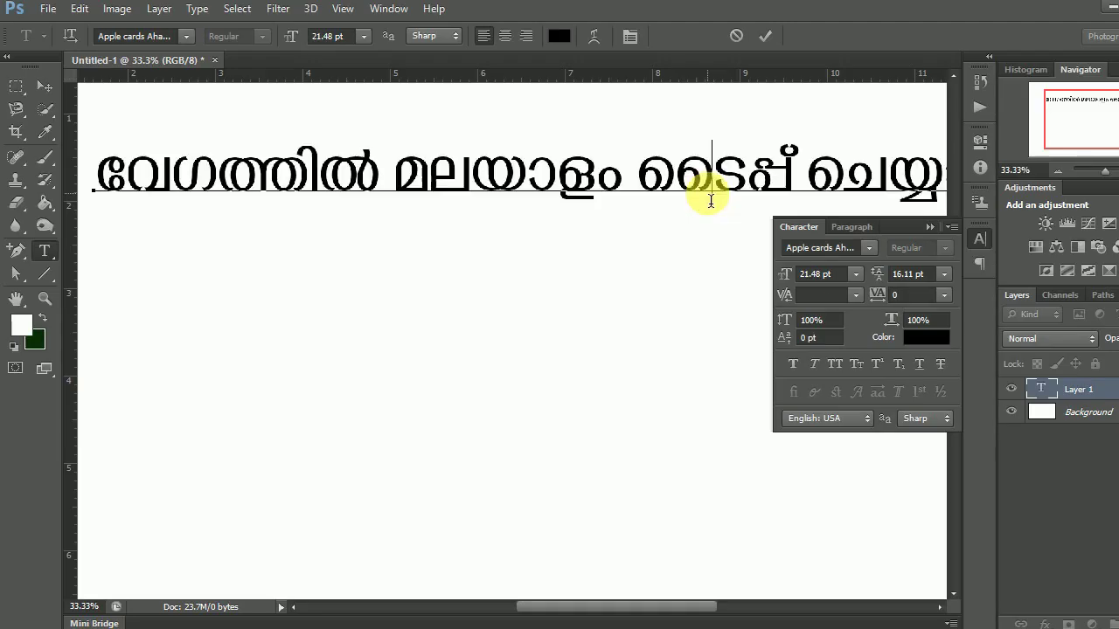
Commit the text, resize it to 18 pt, and keep the layer instead of deleting it
key("ctrl+Return")
left_click(856, 273)
left_click(871, 454)
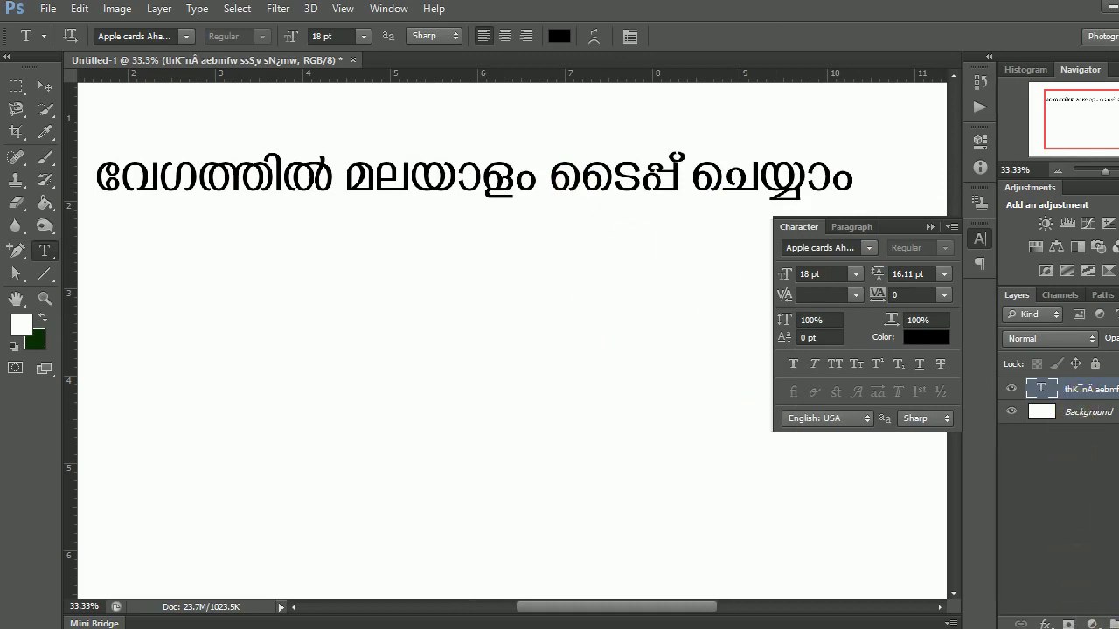
left_click(1113, 624)
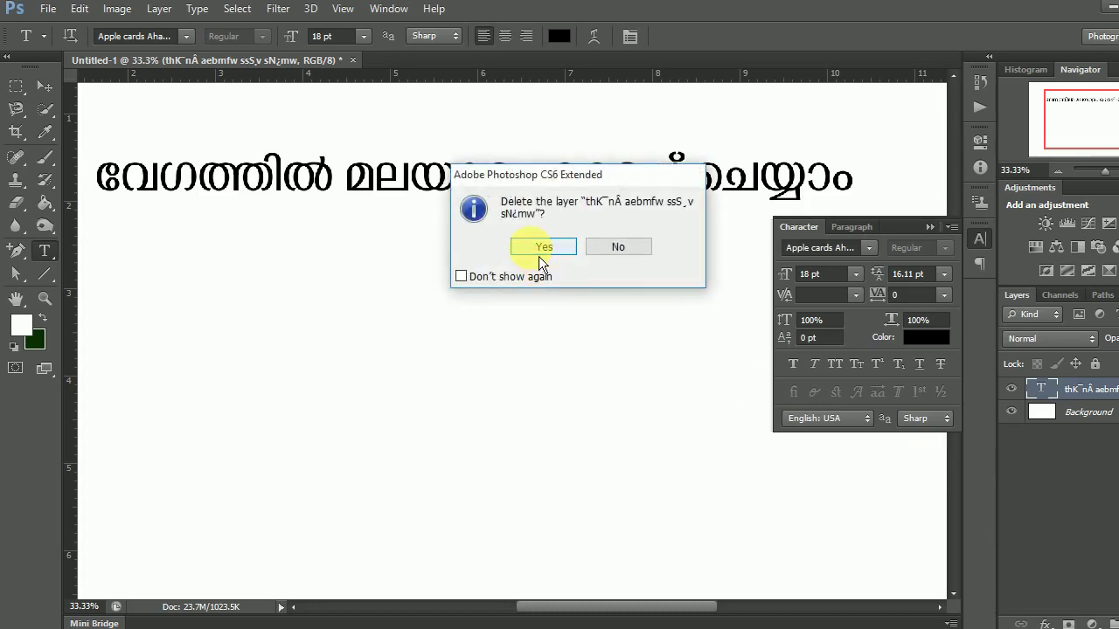
left_click(619, 248)
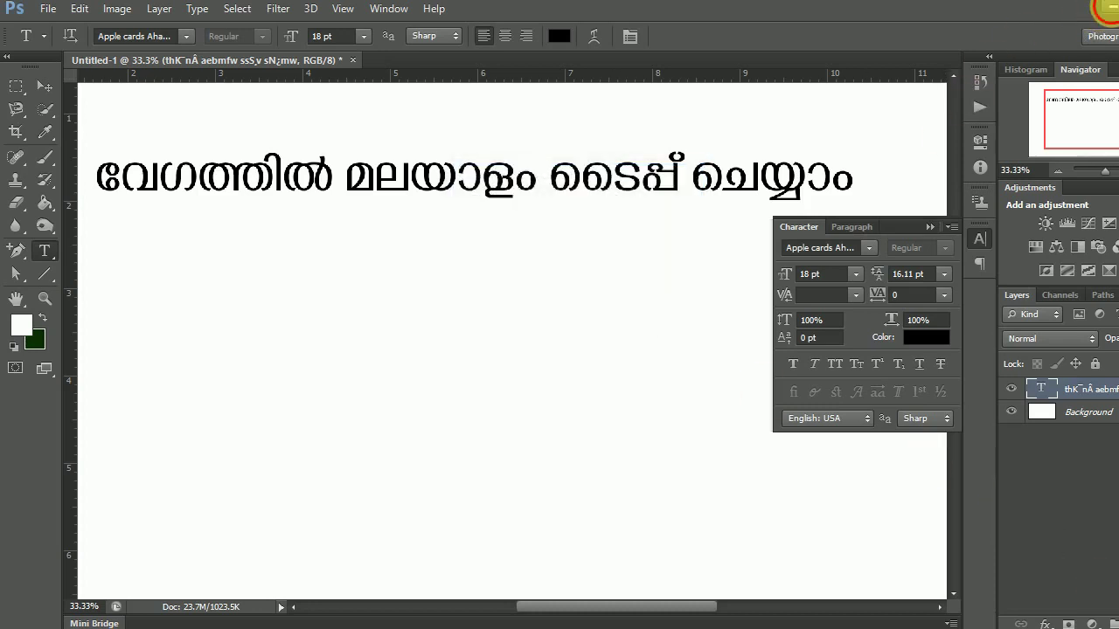